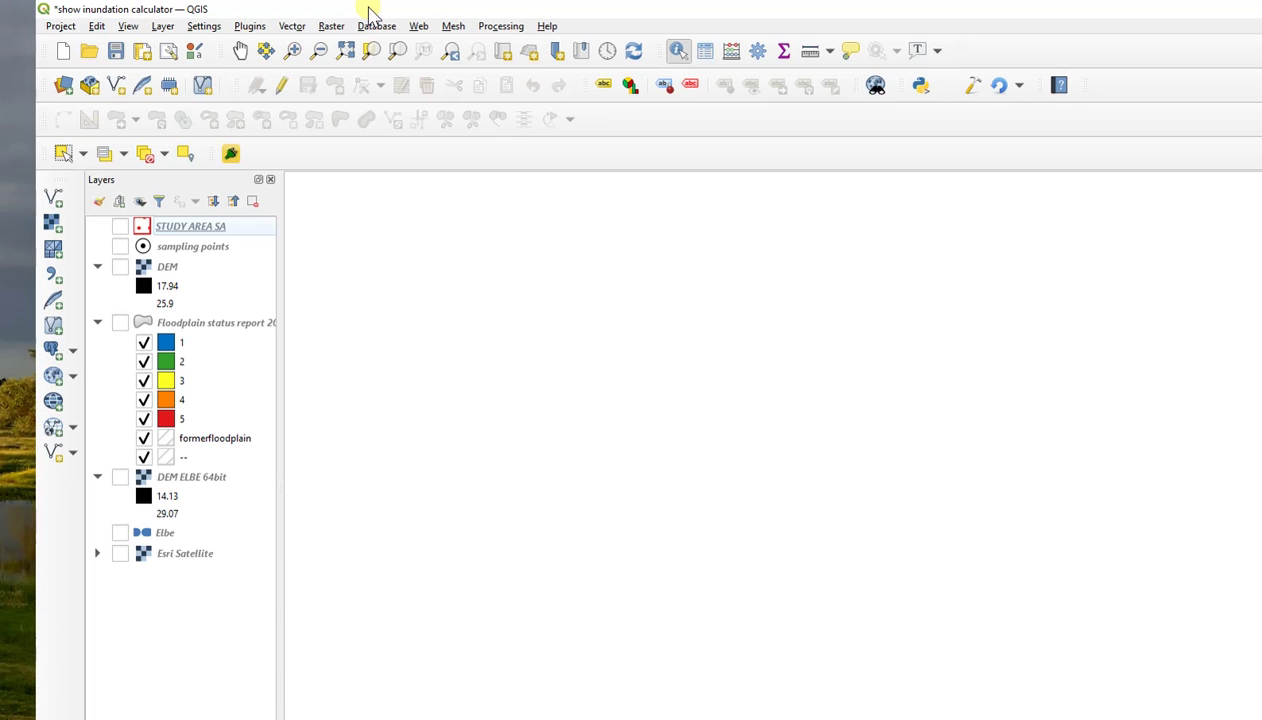
- Check the plugin list, then review the Notepad++ code summing height steps and its inundation comment
{"action": "left_click", "coordinate": [345, 26]}
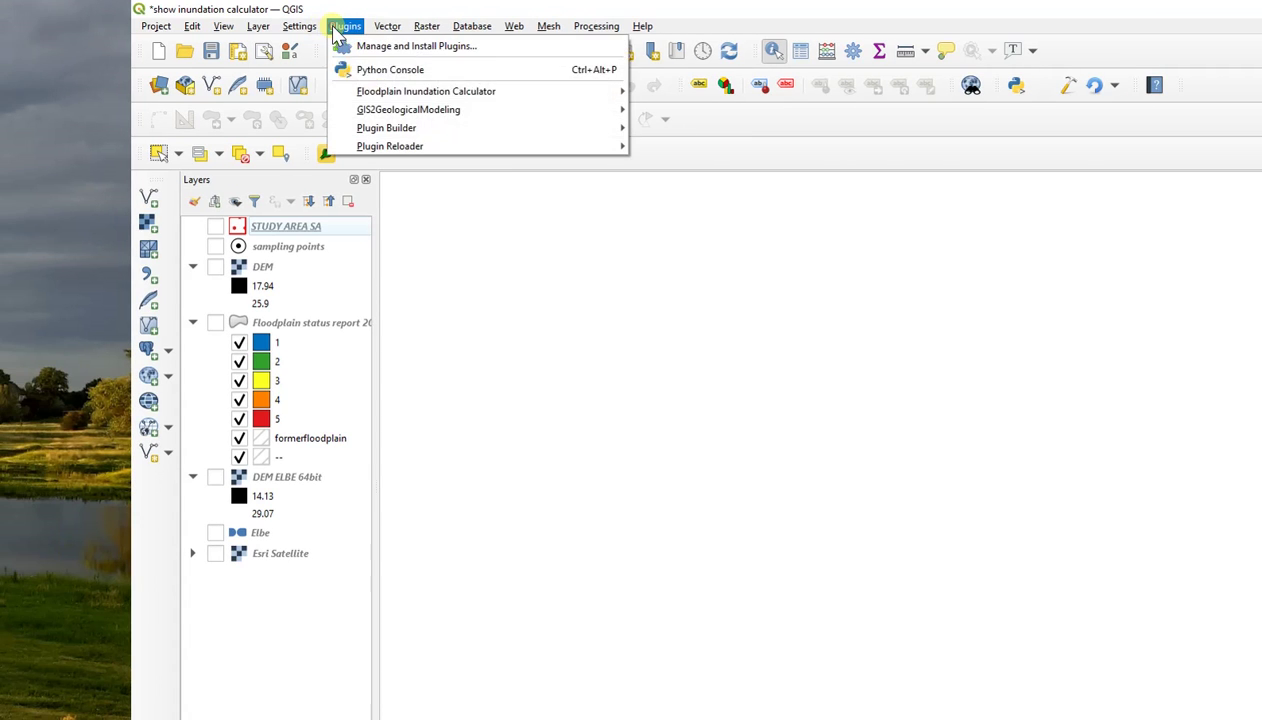
{"action": "mouse_move", "coordinate": [425, 91]}
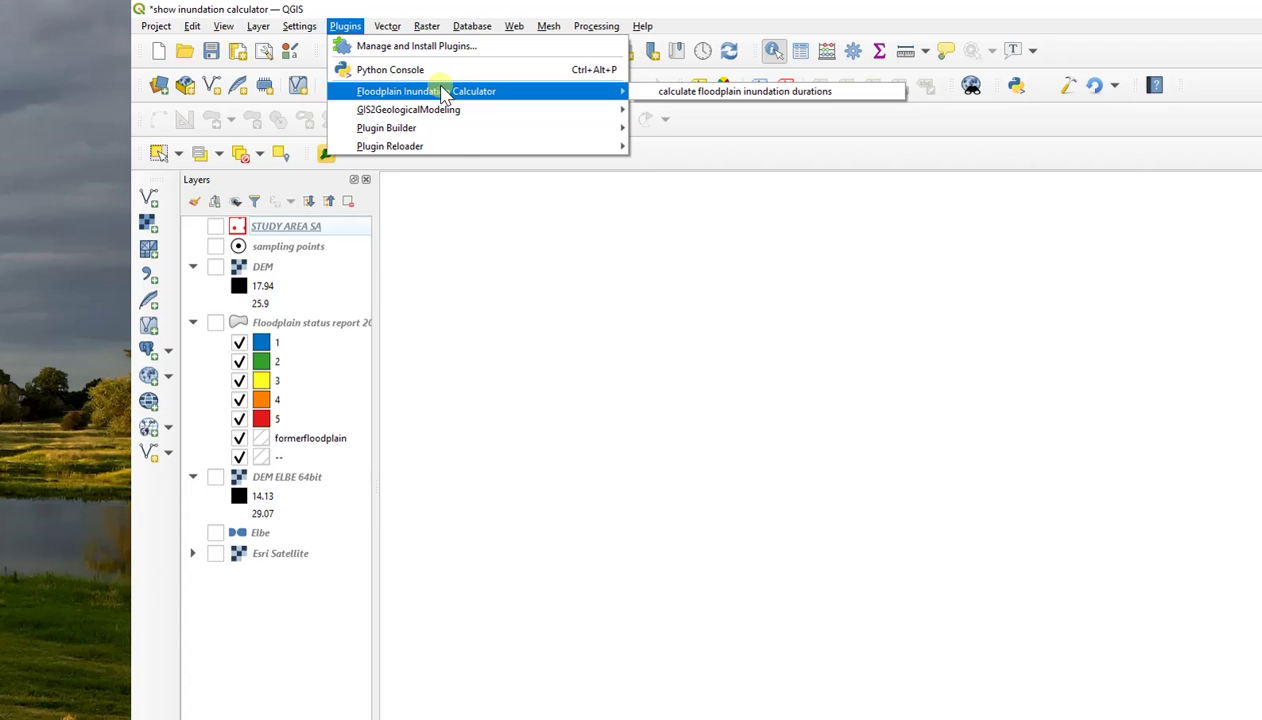
{"action": "mouse_move", "coordinate": [390, 146]}
{"action": "left_click", "coordinate": [942, 110]}
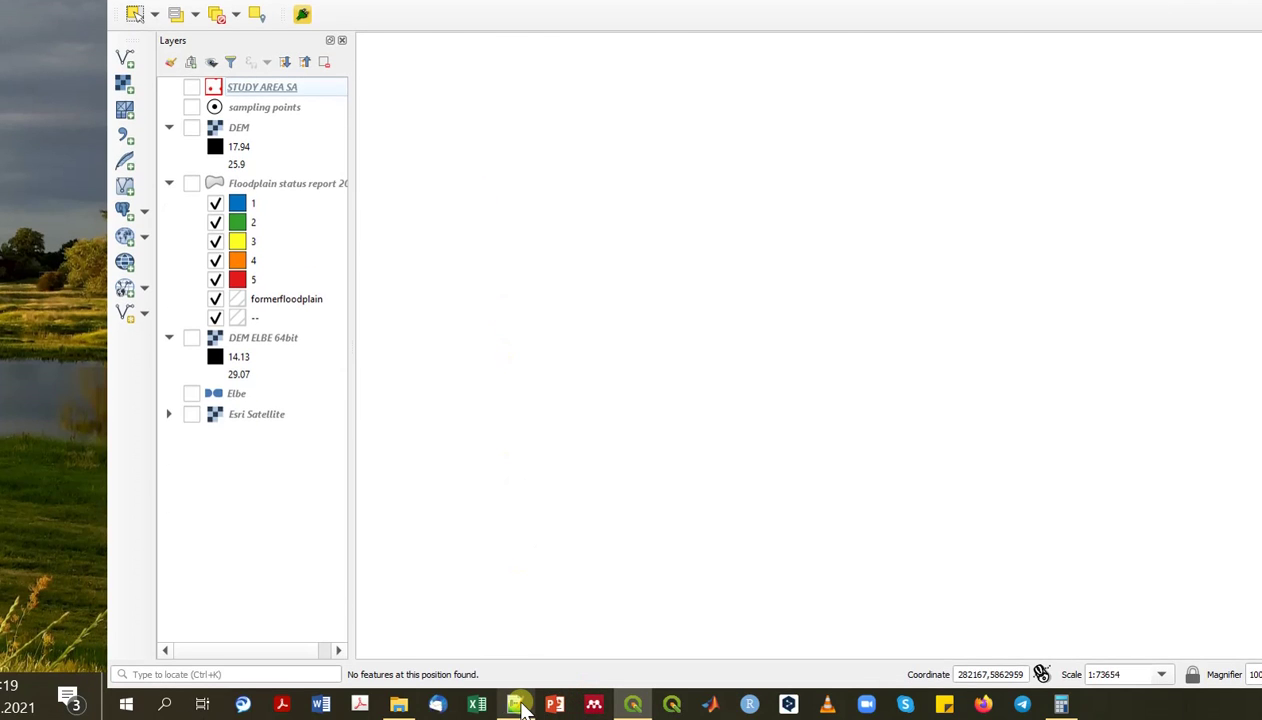
{"action": "left_click", "coordinate": [521, 708]}
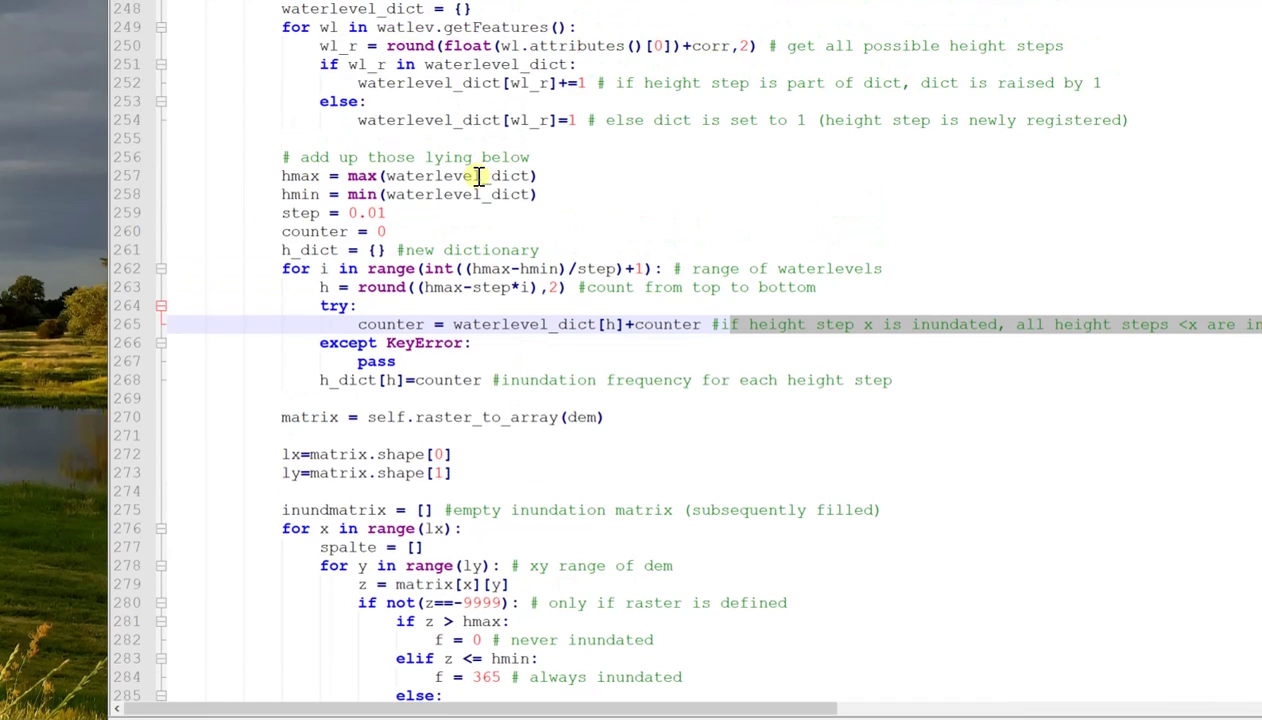
{"action": "left_click_drag", "start_coordinate": [347, 177], "coordinate": [552, 565]}
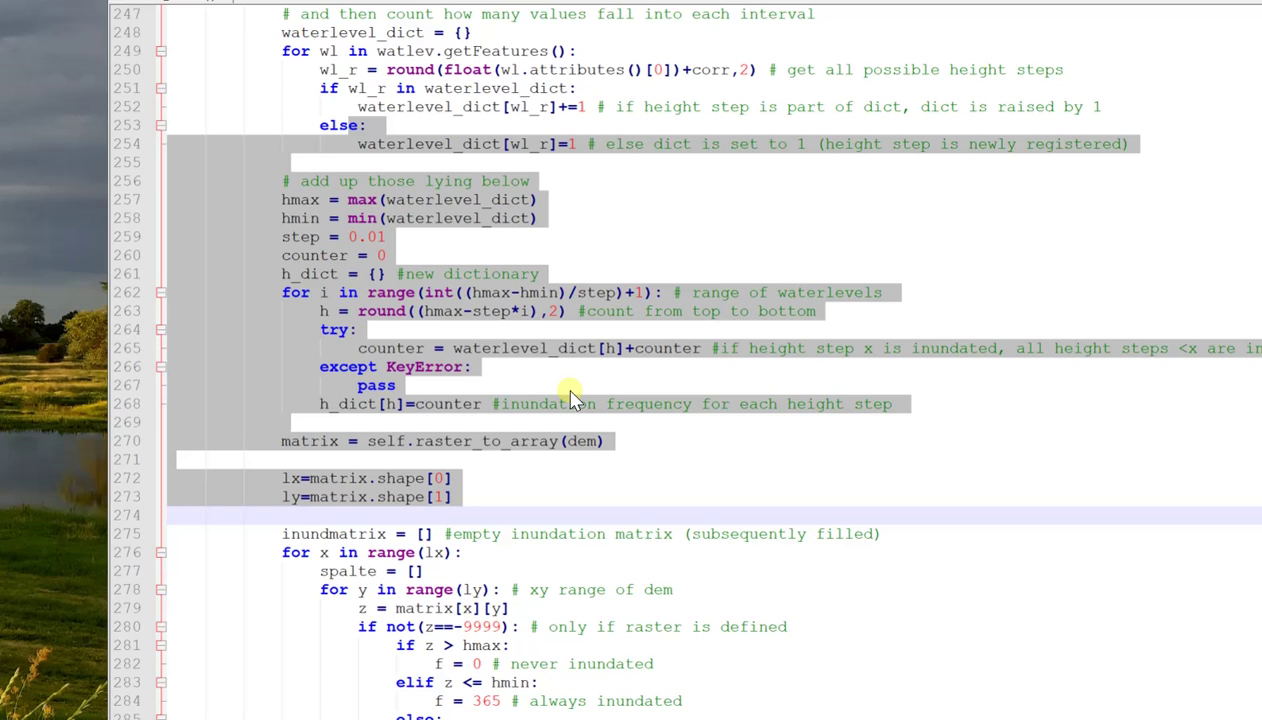
{"action": "left_click", "coordinate": [836, 380]}
{"action": "left_click_drag", "start_coordinate": [739, 350], "coordinate": [1117, 341]}
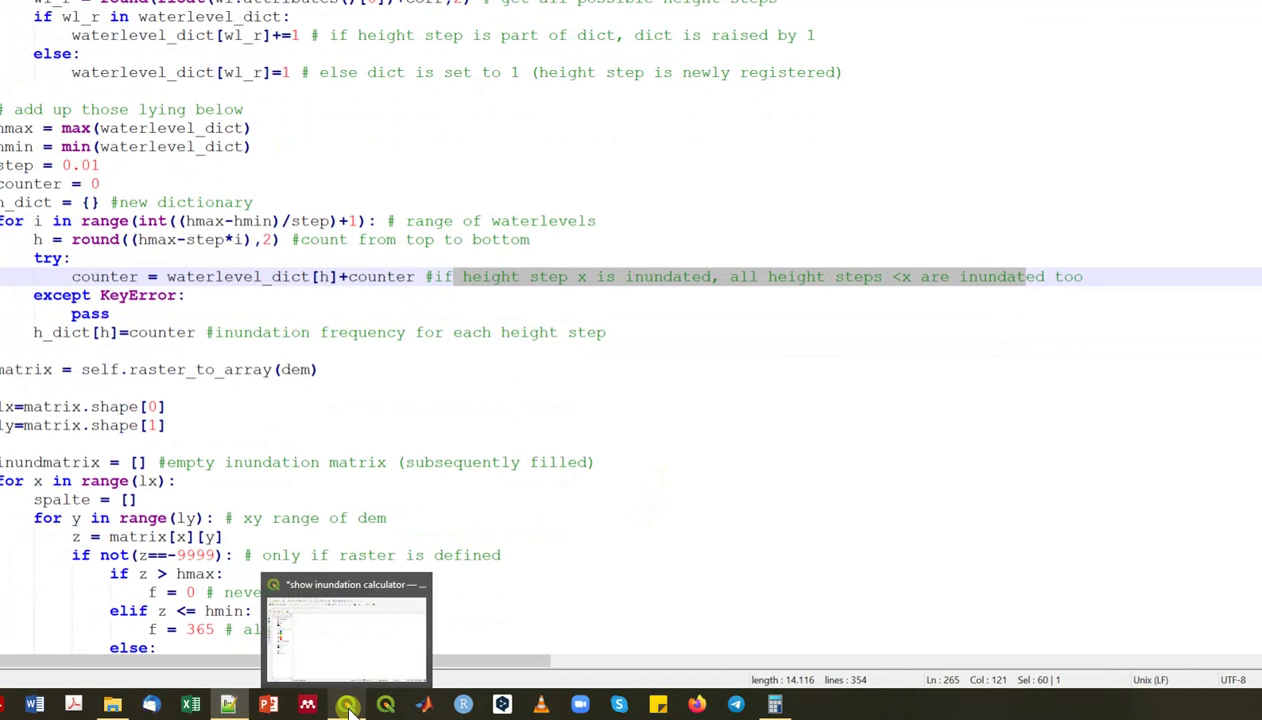
{"action": "left_click", "coordinate": [347, 706]}
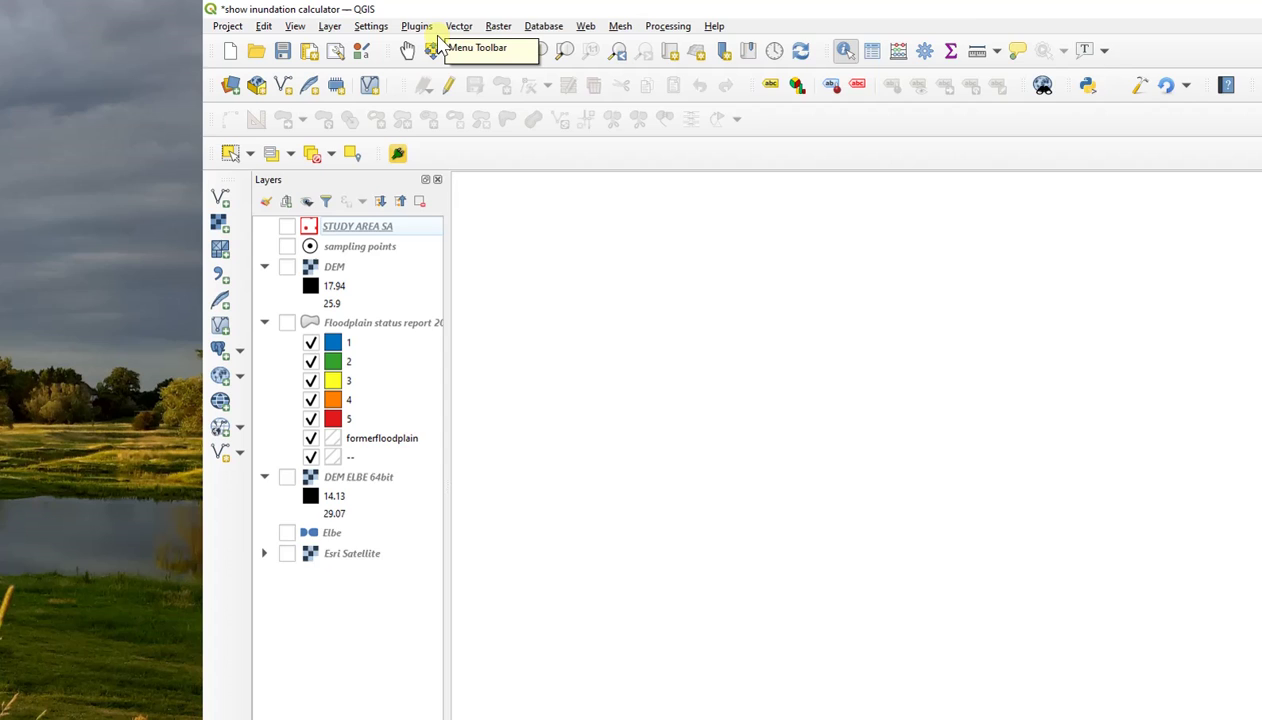
- Show the Esri Satellite, Elbe and sampling points layers, zoomed to the sampling points
{"action": "left_click", "coordinate": [287, 553]}
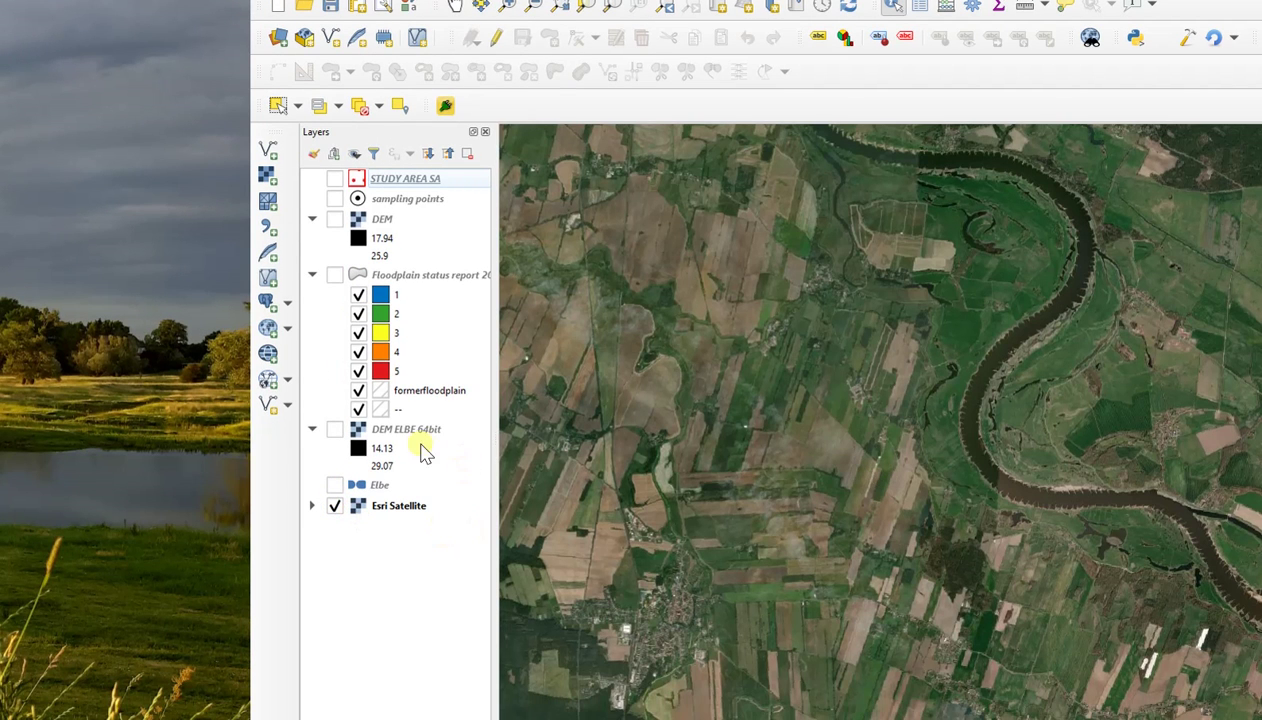
{"action": "scroll", "coordinate": [785, 435], "scroll_direction": "down", "scroll_amount": 2}
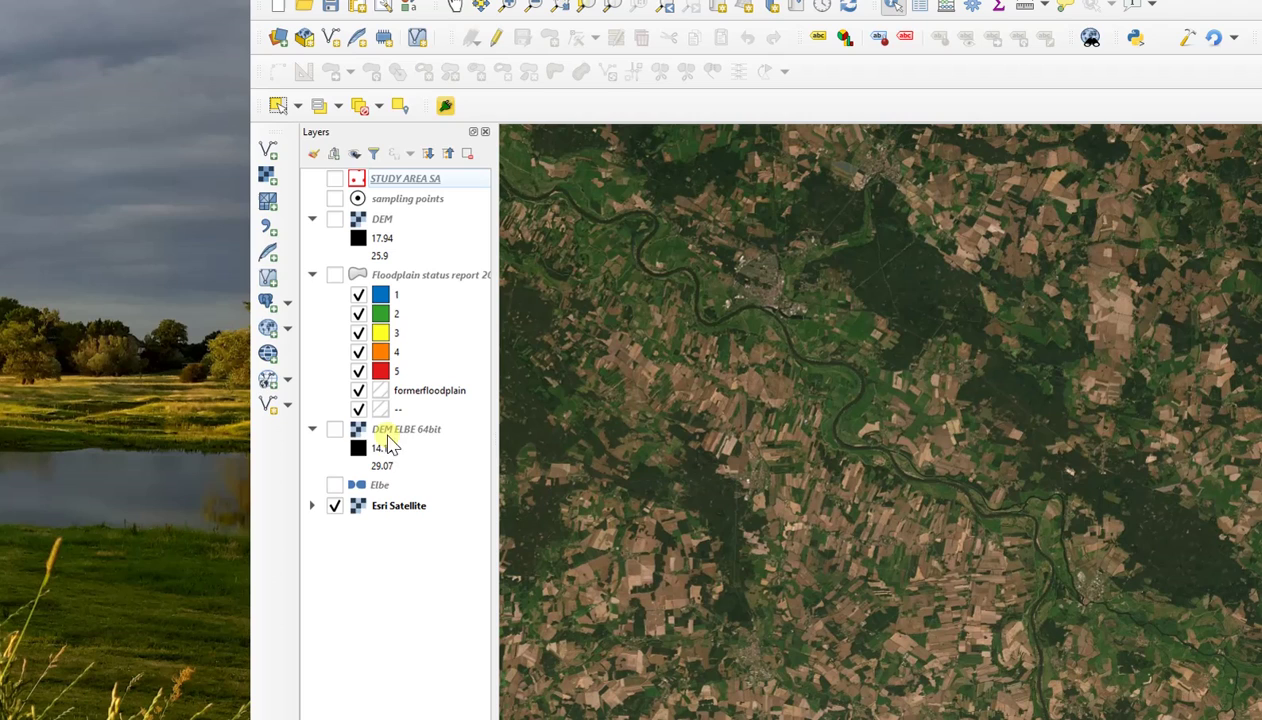
{"action": "left_click", "coordinate": [335, 485]}
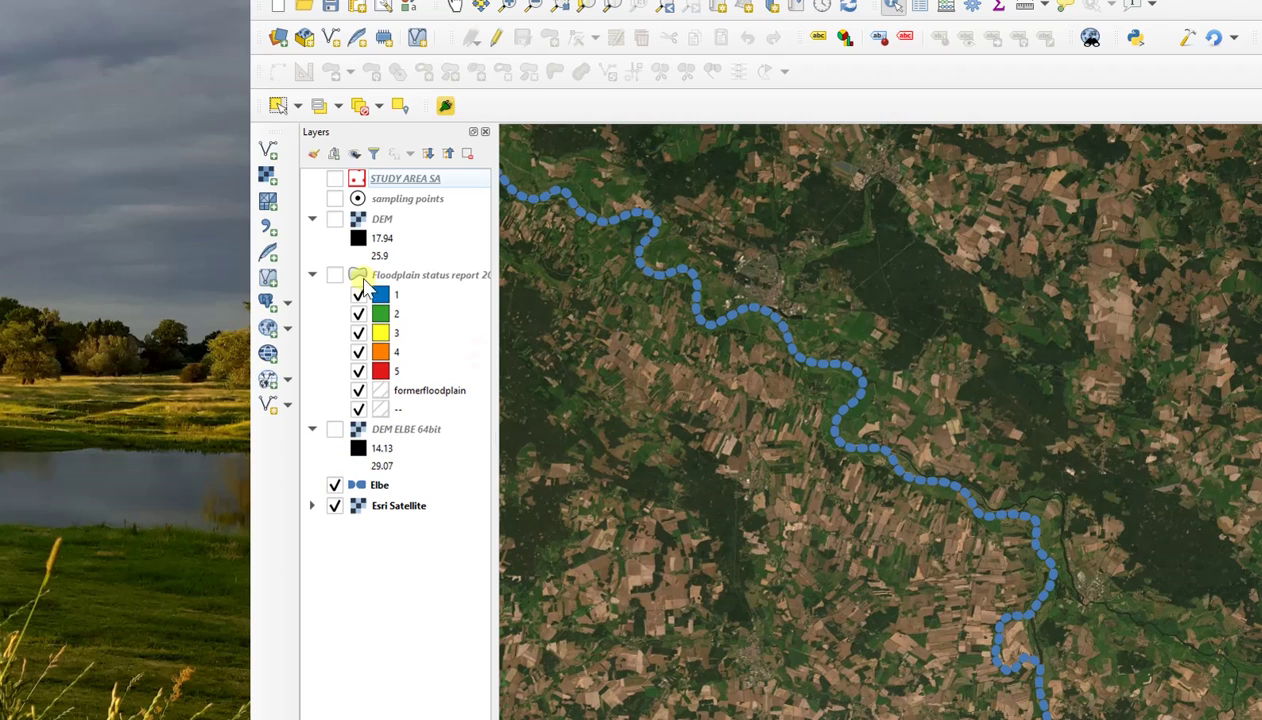
{"action": "left_click", "coordinate": [335, 198]}
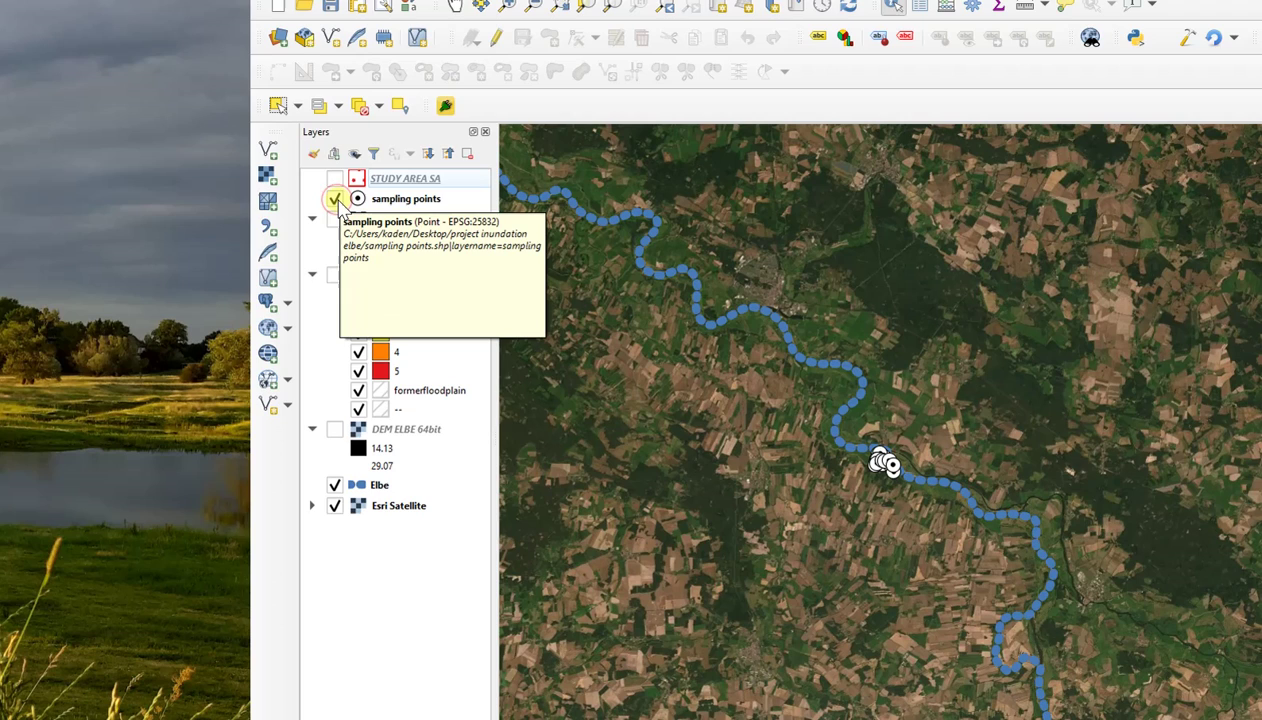
{"action": "right_click", "coordinate": [388, 198]}
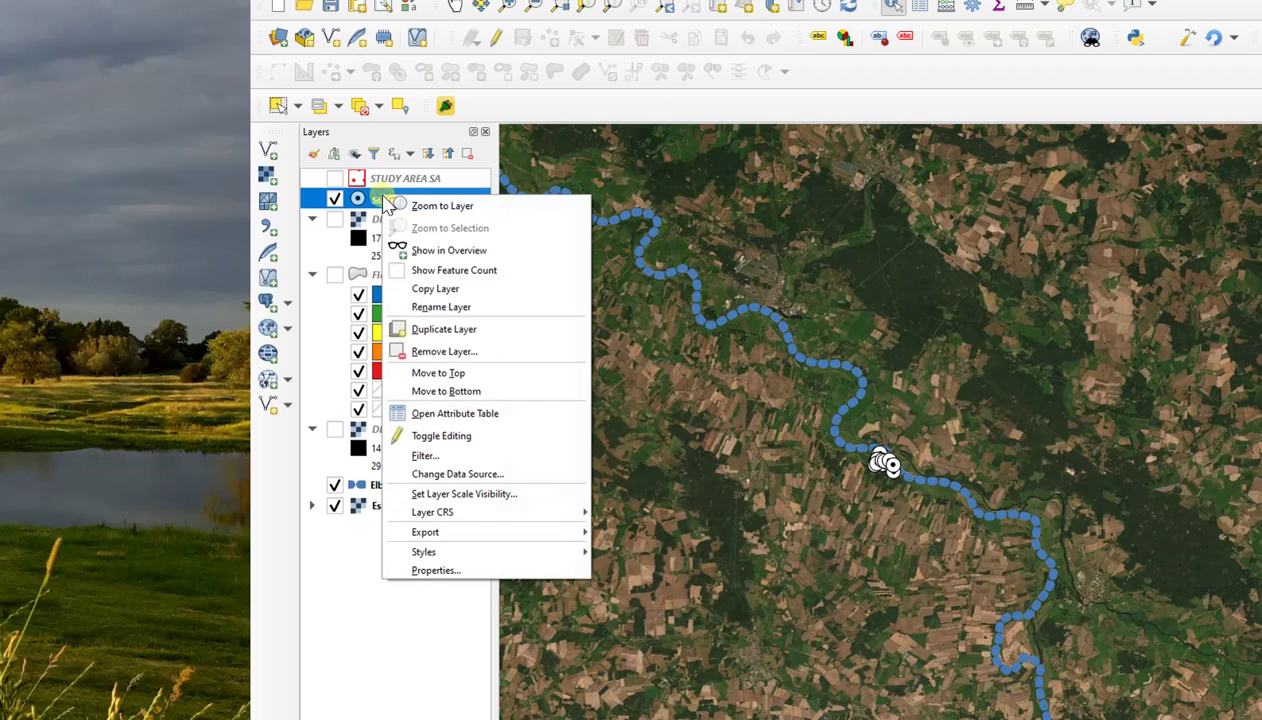
{"action": "left_click", "coordinate": [416, 213]}
{"action": "scroll", "coordinate": [950, 440], "scroll_direction": "down", "scroll_amount": 2}
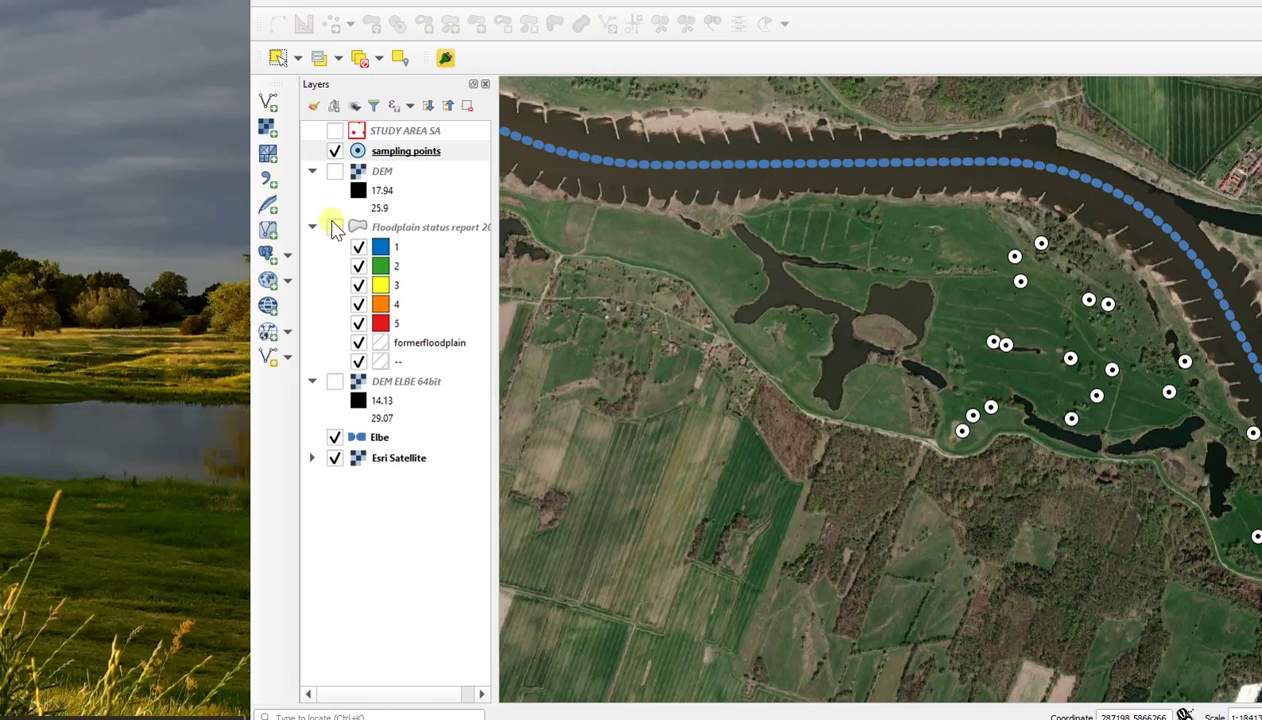
- Turn on Floodplain status report, pan along the river, then zoom back to the sampling points
{"action": "left_click", "coordinate": [334, 227]}
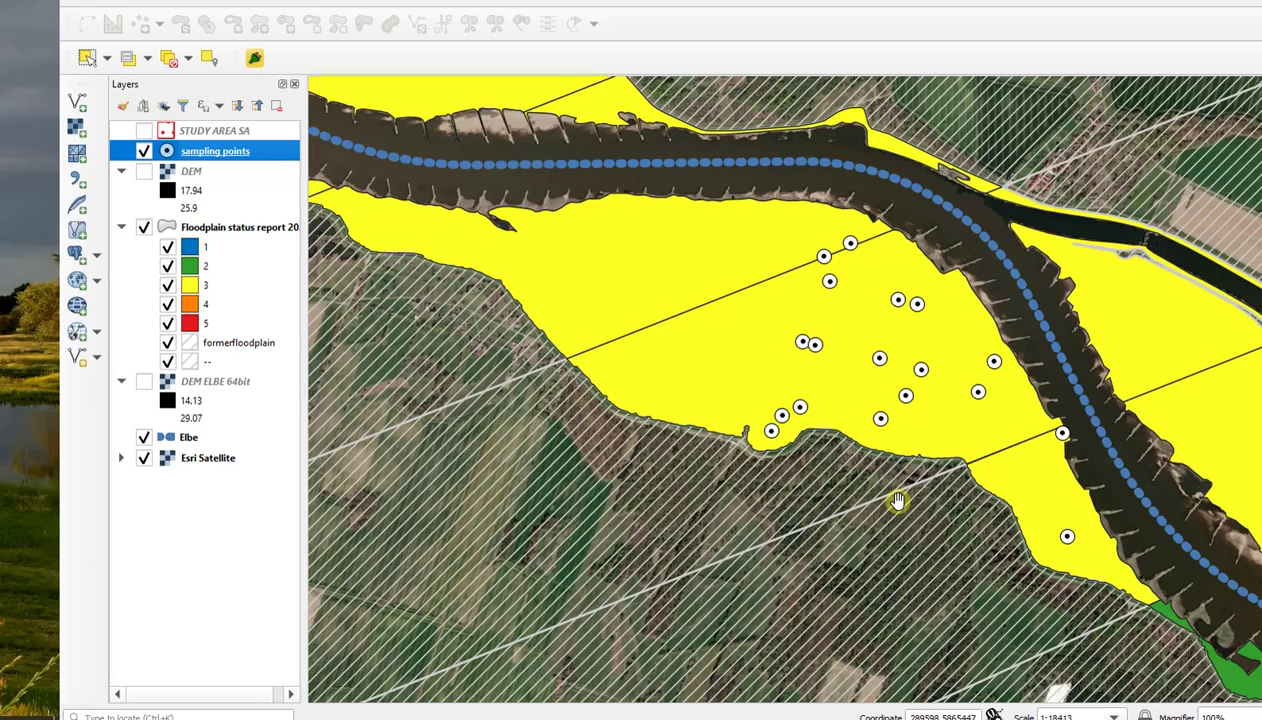
{"action": "scroll", "coordinate": [897, 500], "scroll_direction": "down", "scroll_amount": 3}
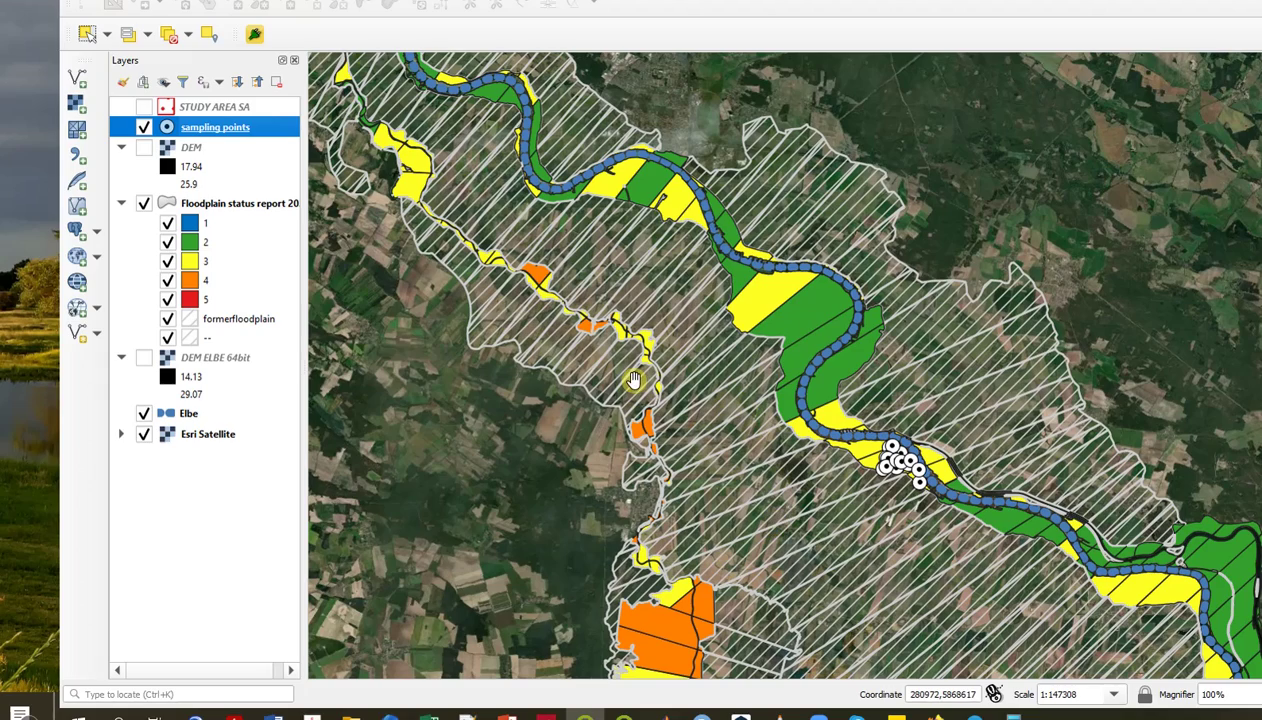
{"action": "left_click_drag", "start_coordinate": [603, 286], "coordinate": [713, 346]}
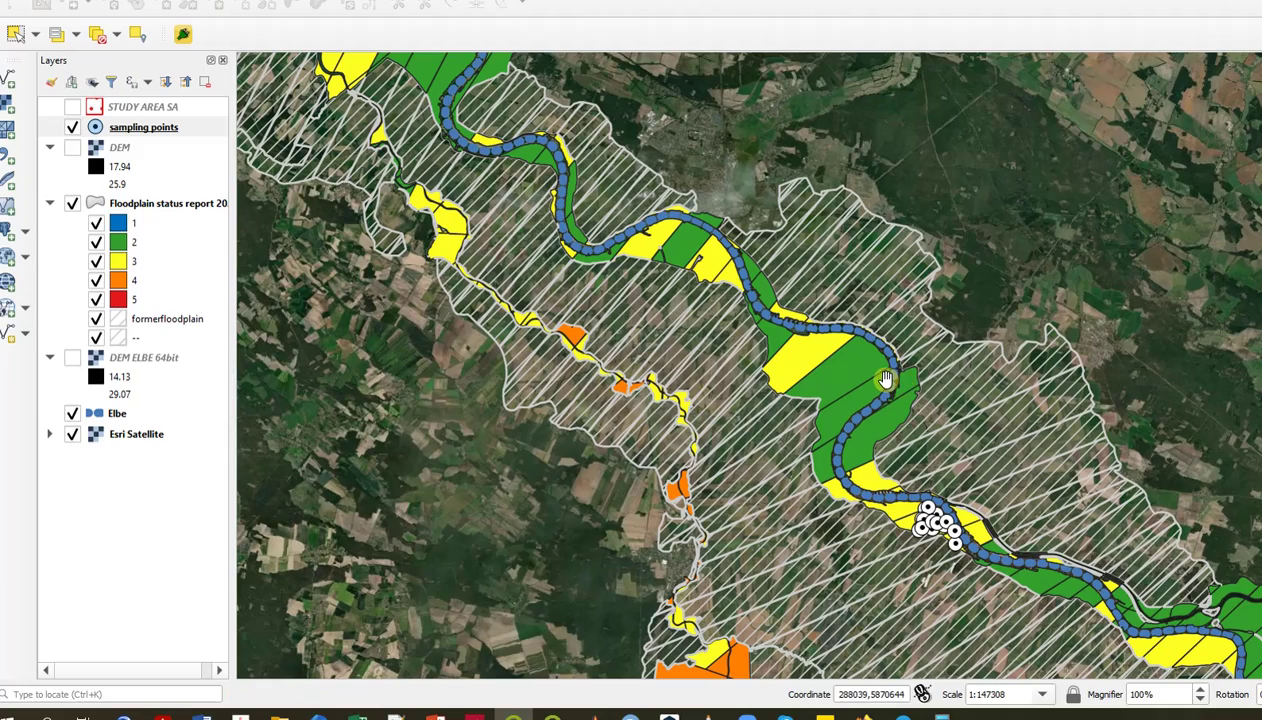
{"action": "scroll", "coordinate": [880, 410], "scroll_direction": "down", "scroll_amount": 2}
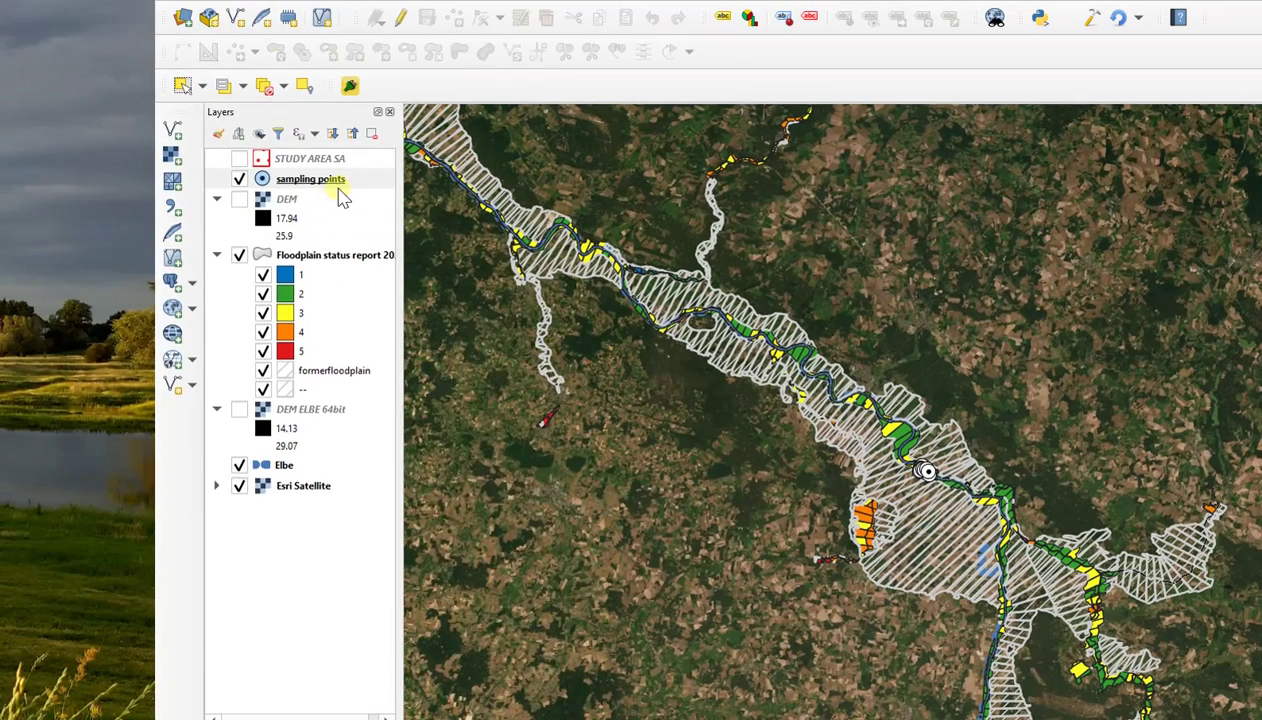
{"action": "right_click", "coordinate": [179, 111]}
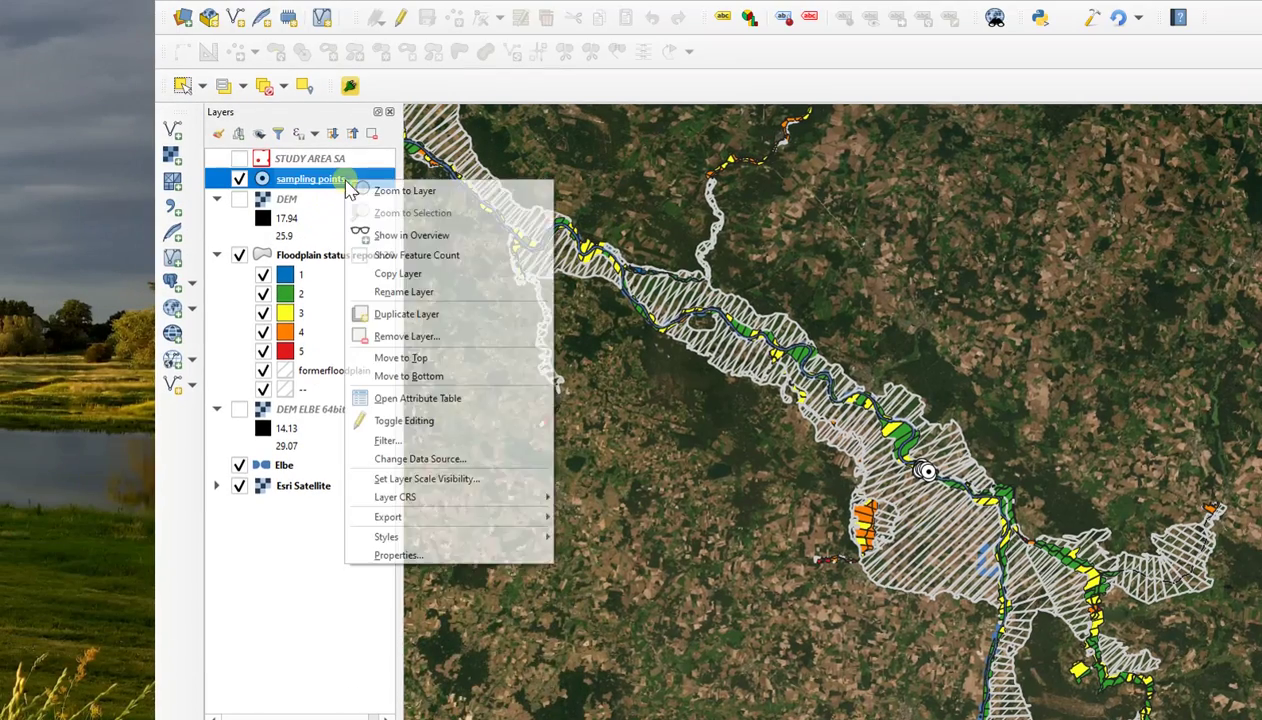
{"action": "left_click", "coordinate": [385, 190]}
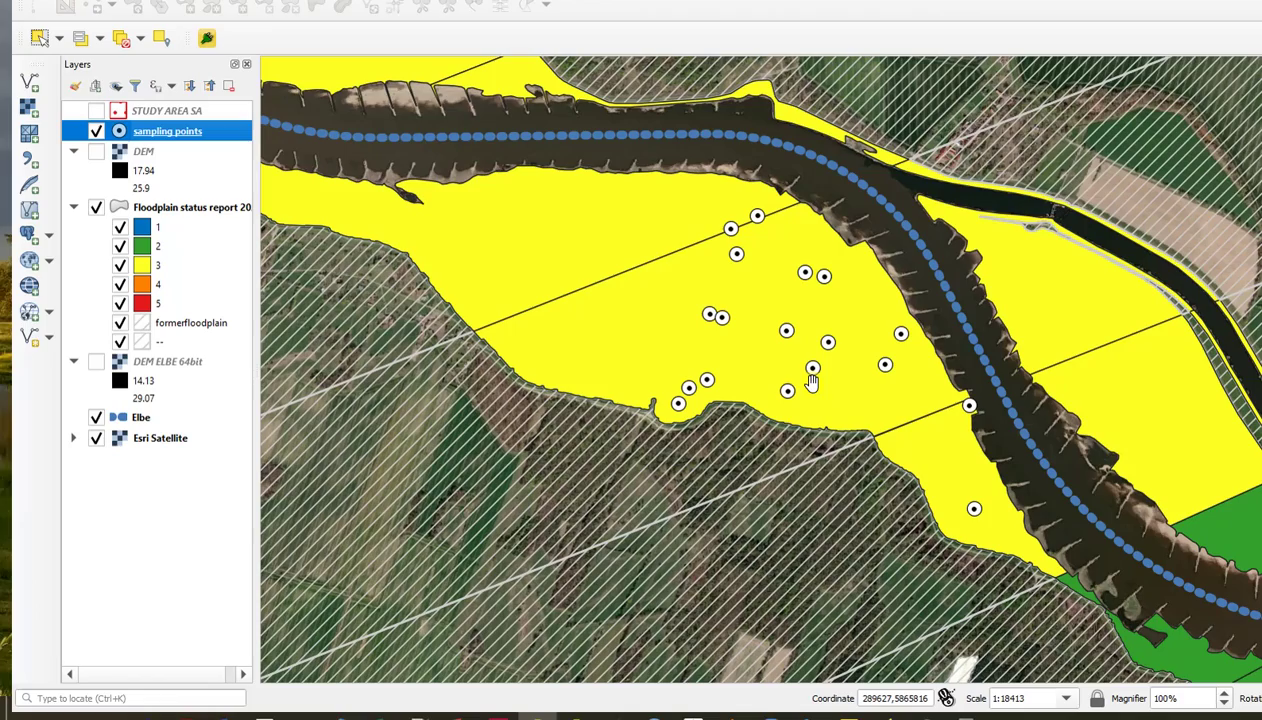
{"action": "scroll", "coordinate": [812, 381], "scroll_direction": "down", "scroll_amount": 1}
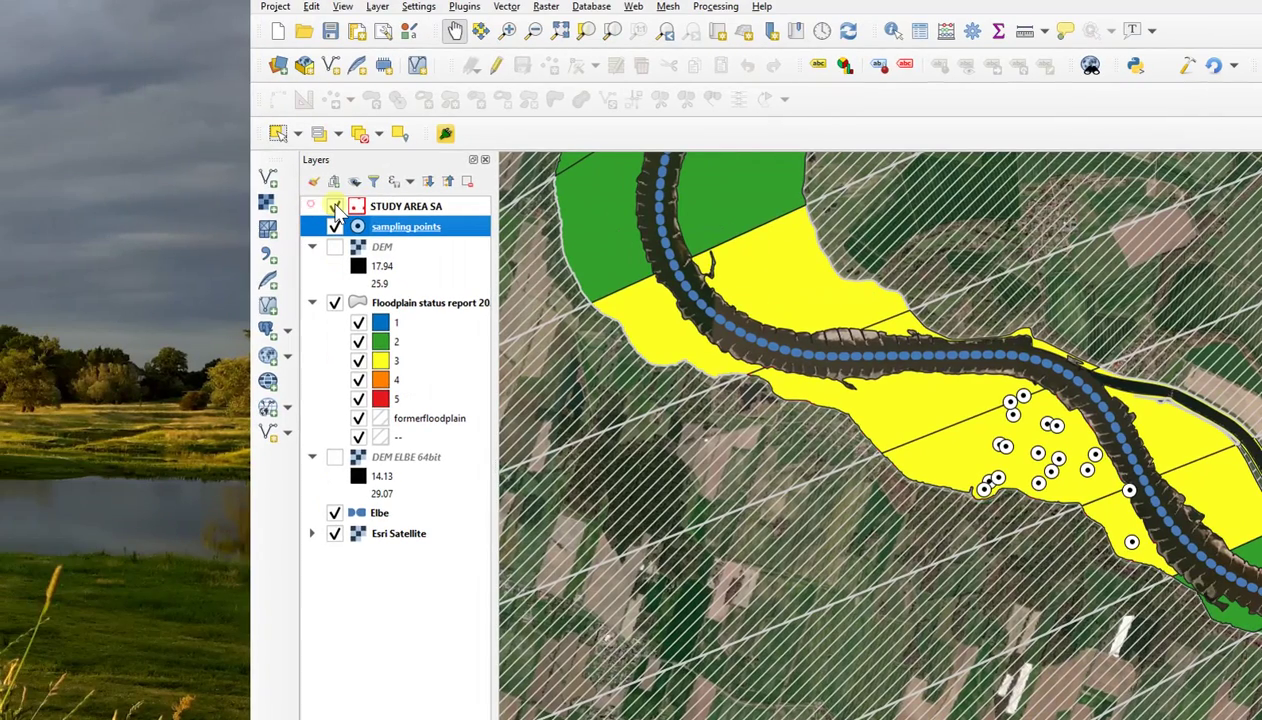
- Show STUDY AREA SA and DEM; hide sampling points, Floodplain status and DEM ELBE 64bit
{"action": "left_click", "coordinate": [334, 206]}
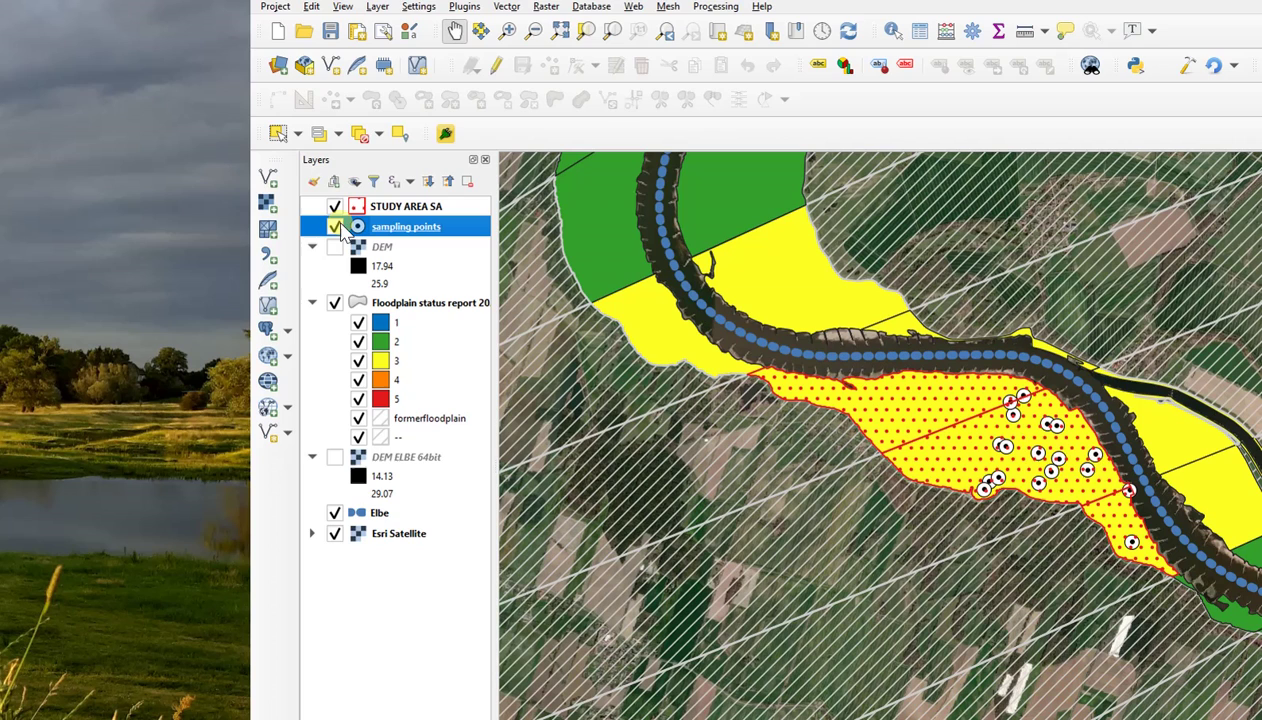
{"action": "left_click", "coordinate": [334, 226]}
{"action": "left_click", "coordinate": [334, 302]}
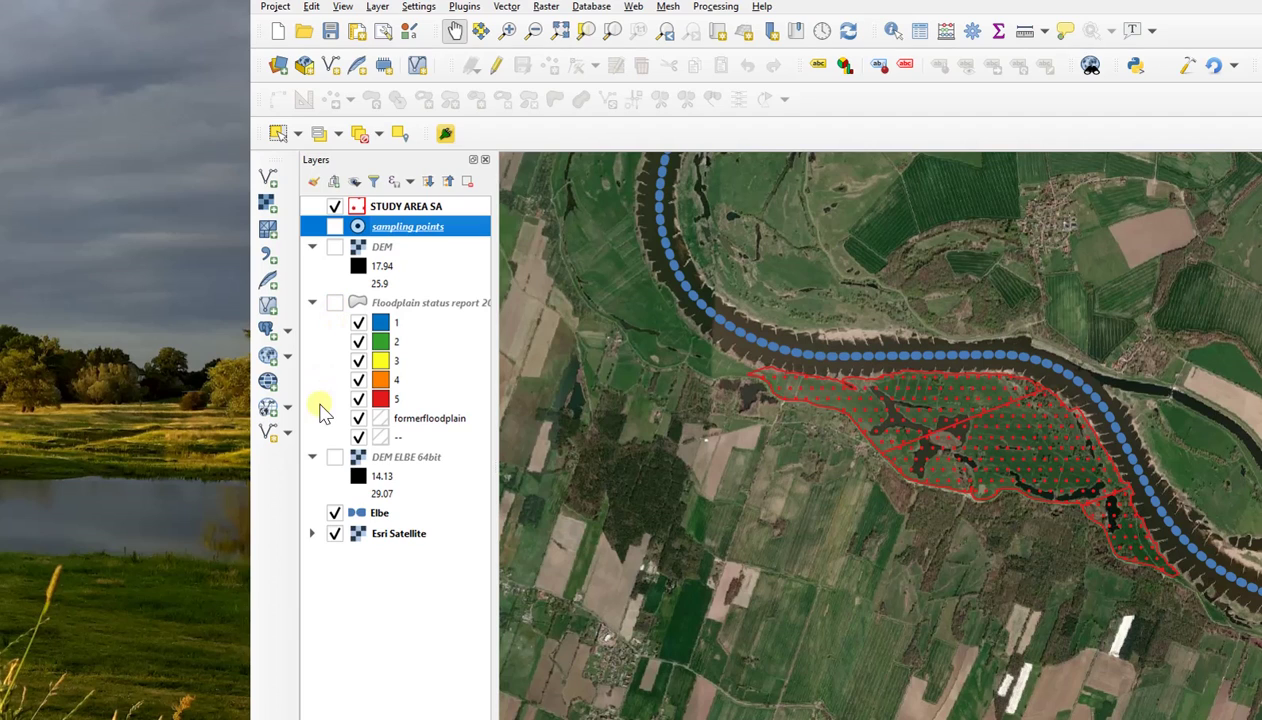
{"action": "left_click", "coordinate": [334, 458]}
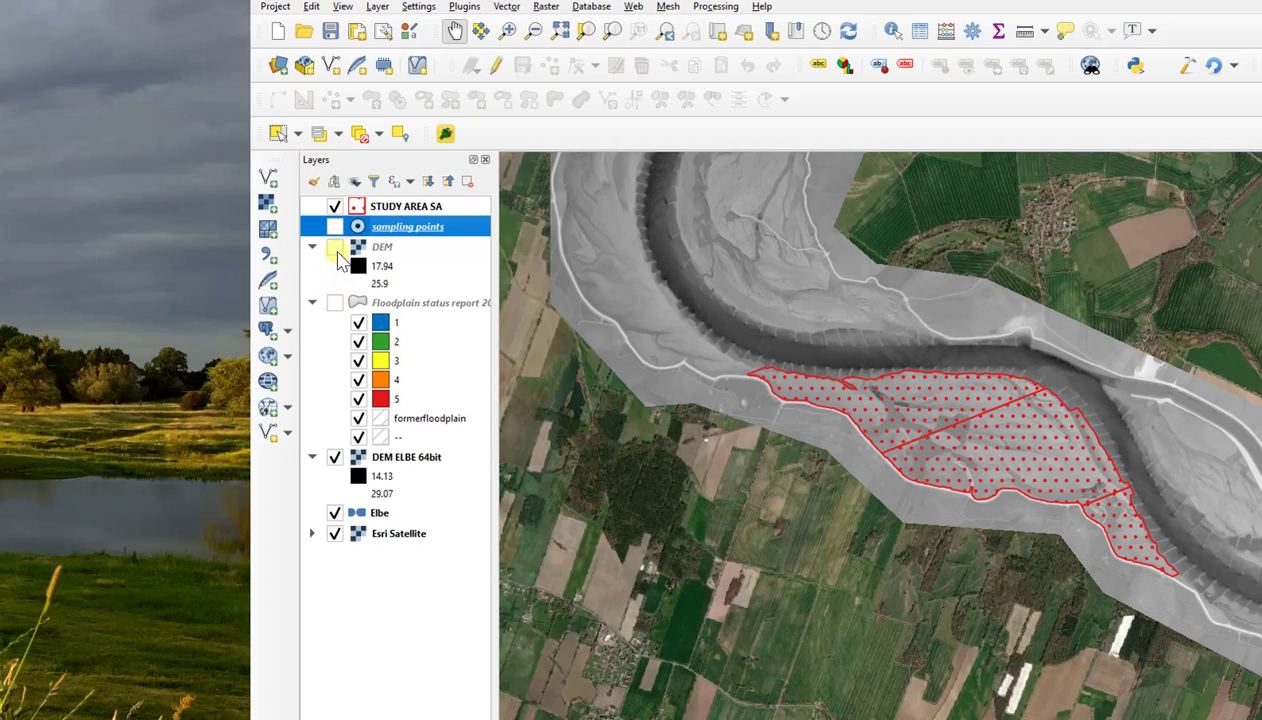
{"action": "left_click", "coordinate": [335, 206]}
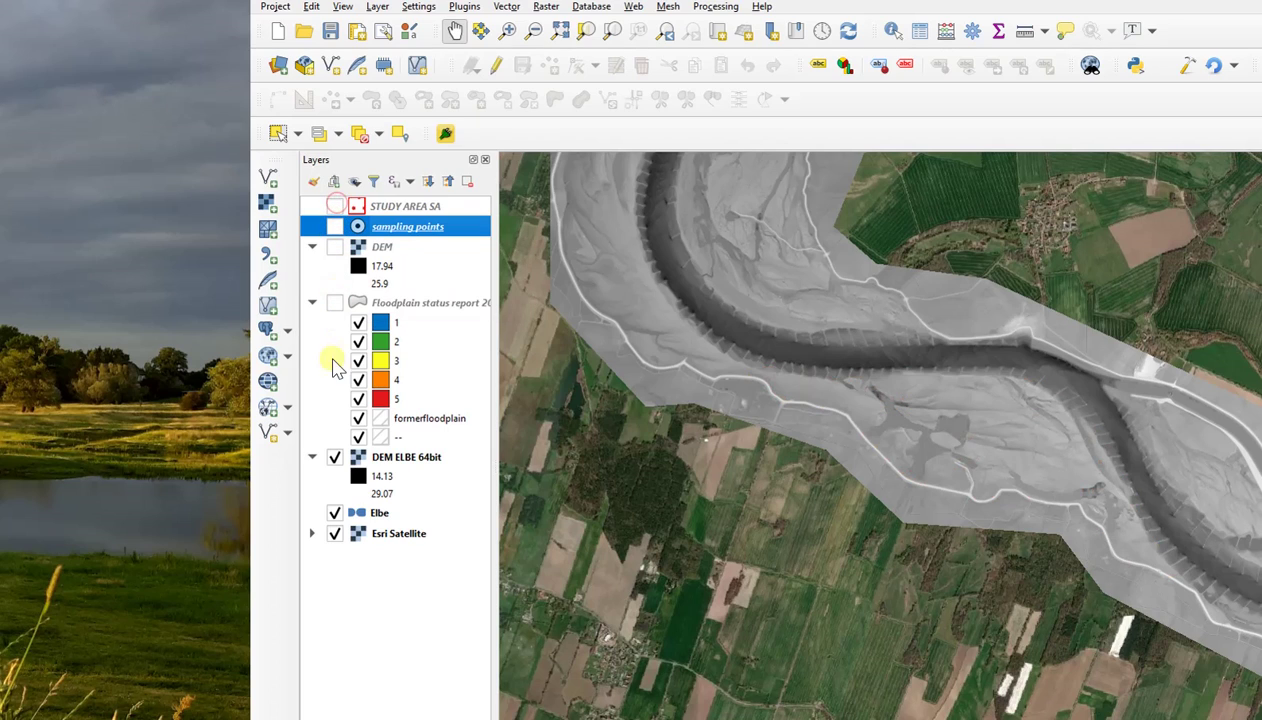
{"action": "left_click", "coordinate": [335, 247]}
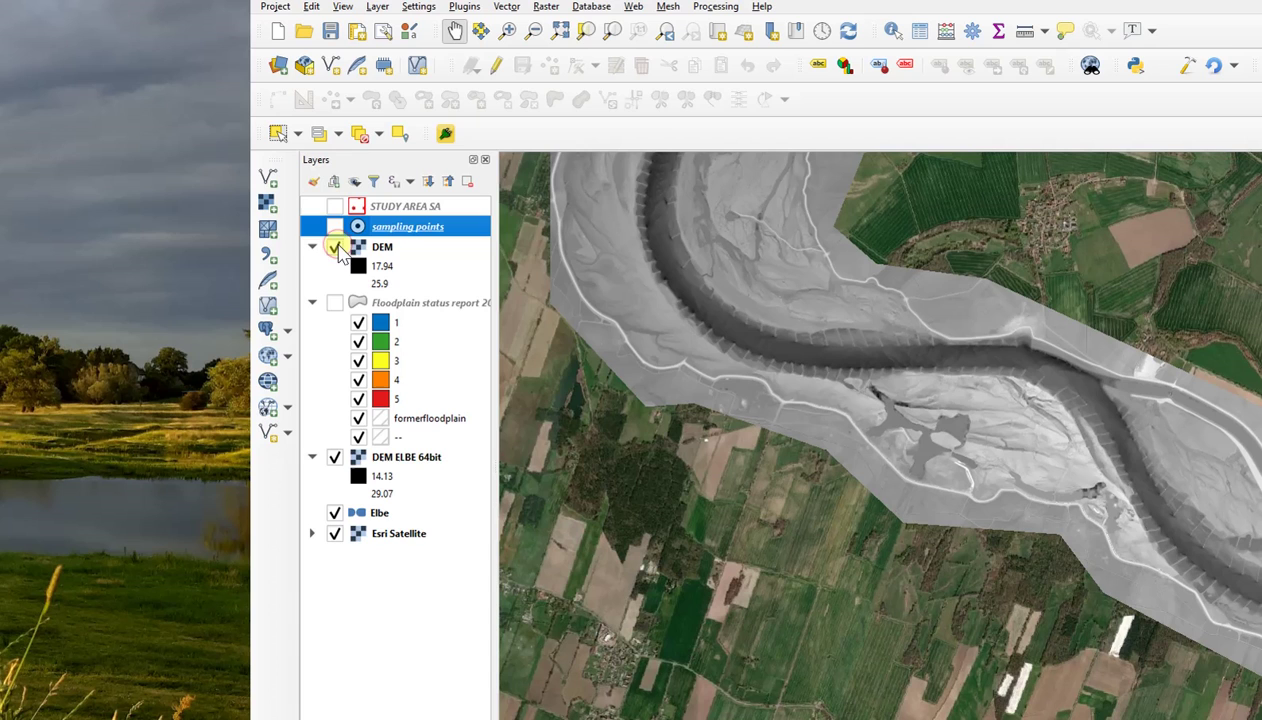
{"action": "left_click", "coordinate": [335, 206]}
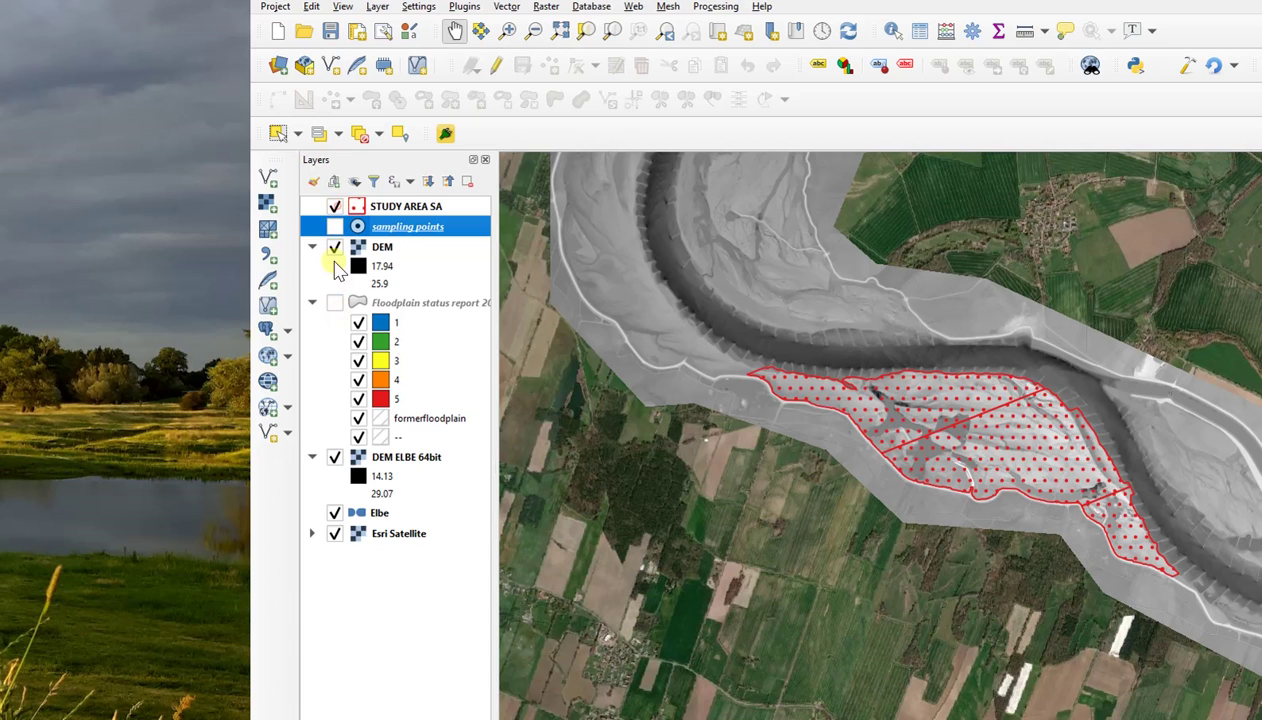
{"action": "left_click", "coordinate": [343, 478]}
{"action": "left_click", "coordinate": [335, 457]}
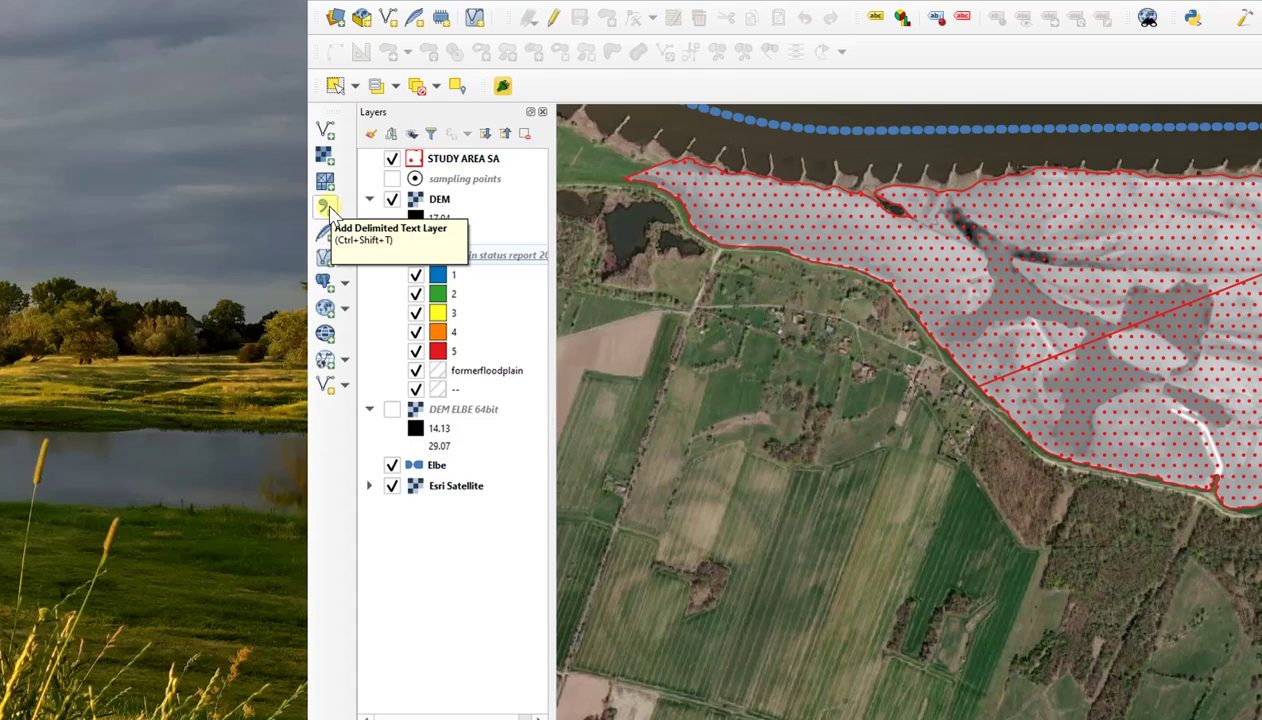
- Import WLD.csv as a delimited text layer with no geometry (attribute-only table)
{"action": "left_click", "coordinate": [327, 207]}
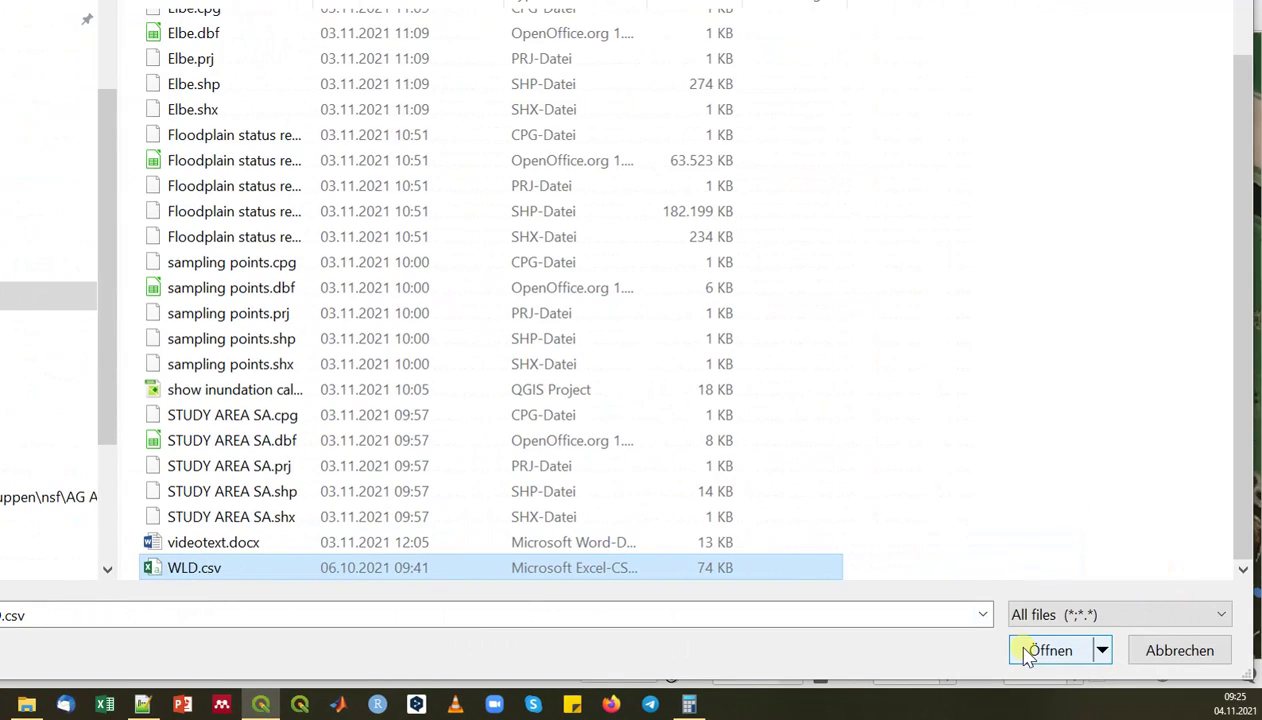
{"action": "left_click", "coordinate": [1040, 650]}
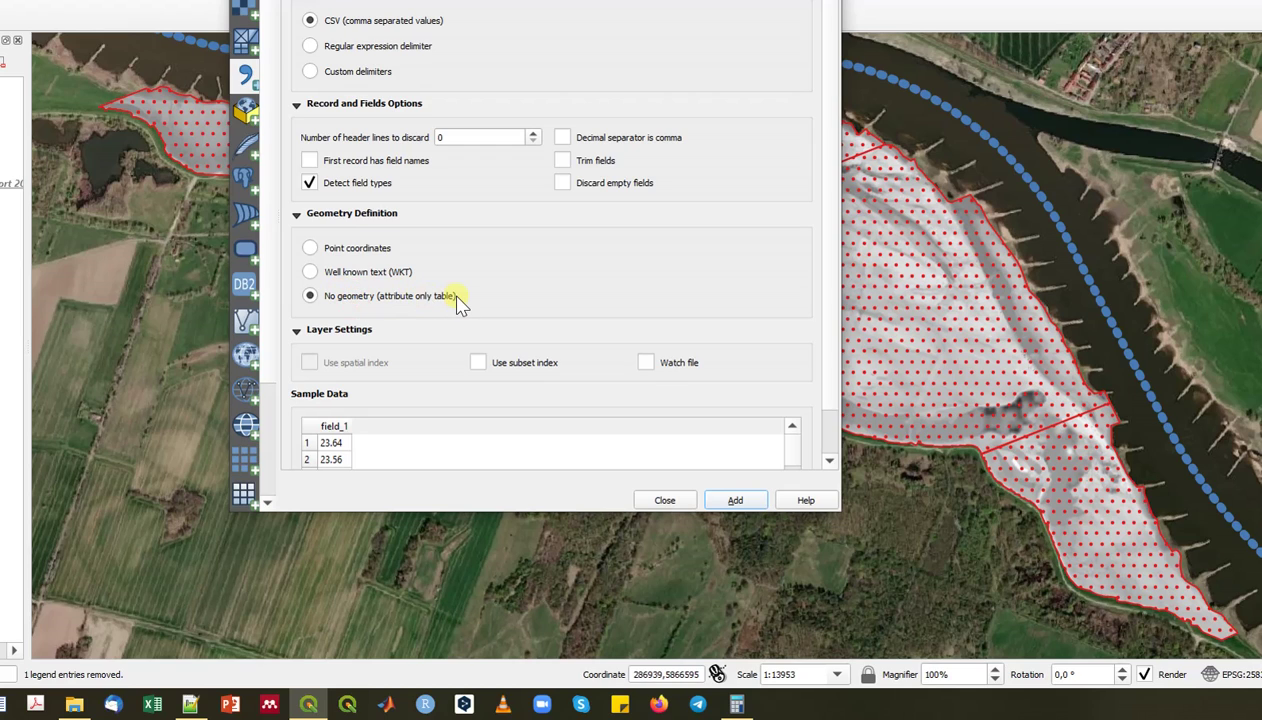
{"action": "scroll", "coordinate": [336, 400], "scroll_direction": "down", "scroll_amount": 3}
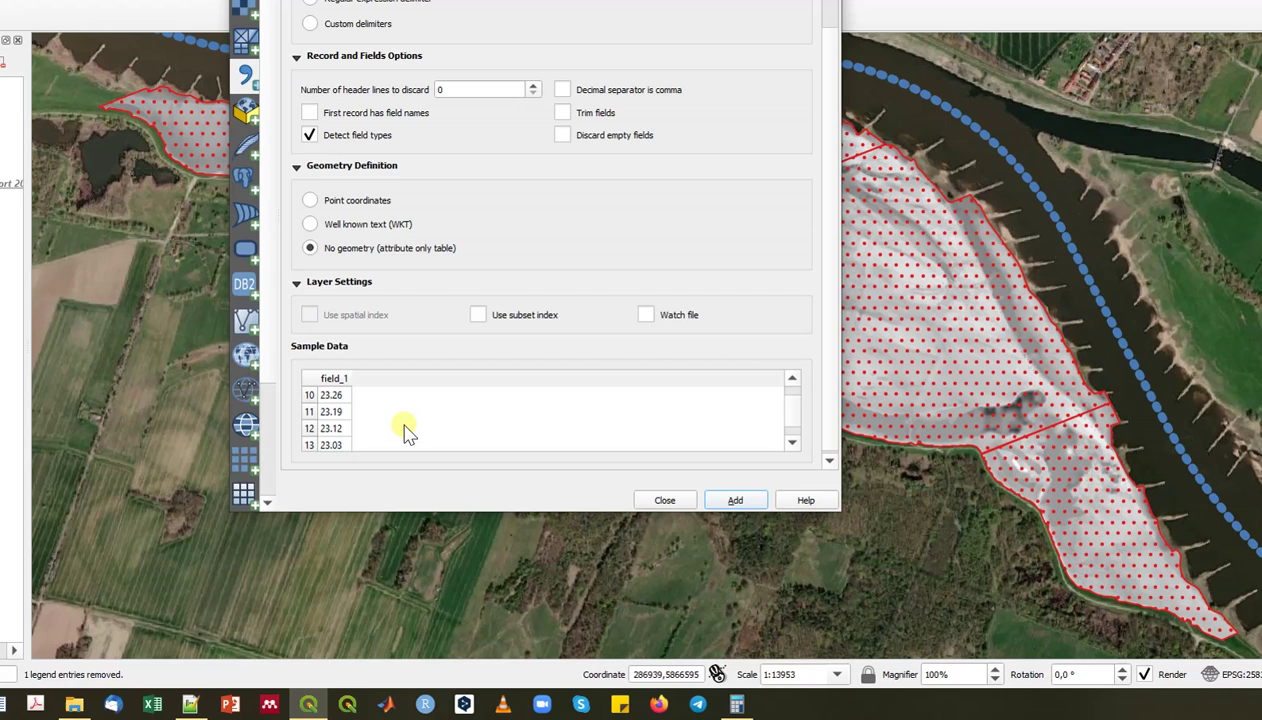
{"action": "left_click", "coordinate": [735, 500]}
{"action": "left_click", "coordinate": [663, 500]}
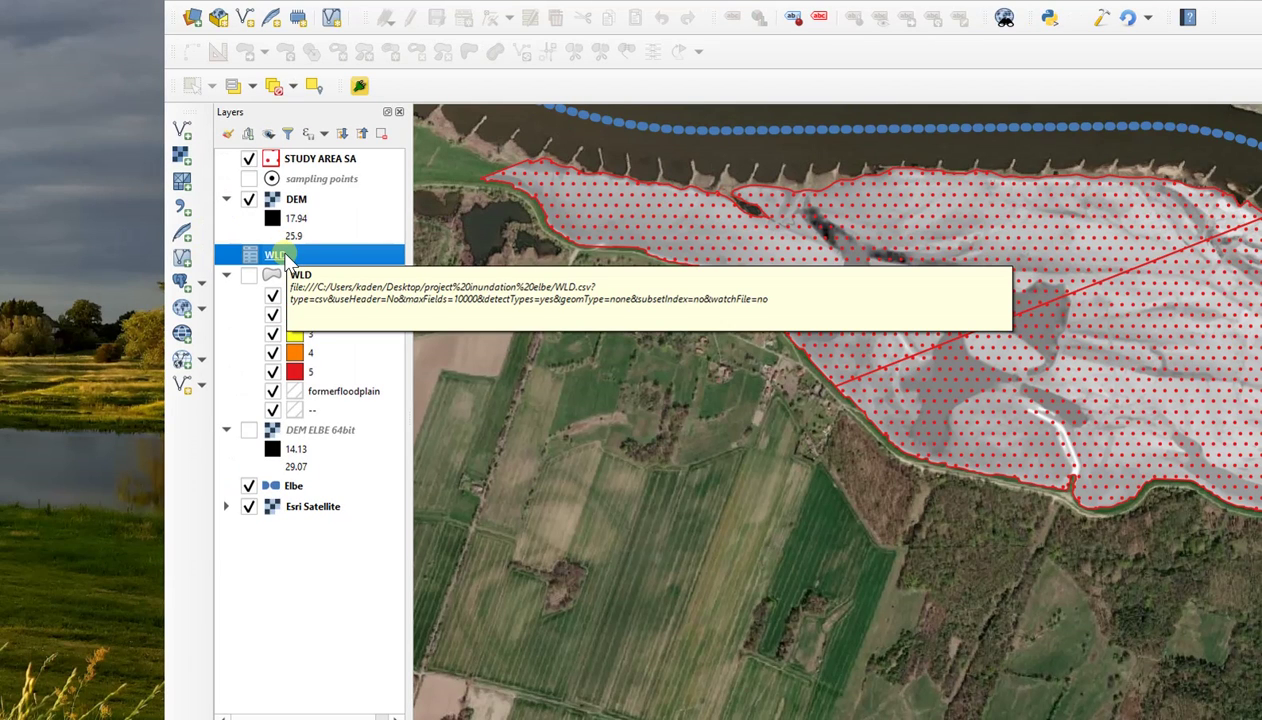
- Open the WLD attribute table and confirm it holds 10950 water-level records
{"action": "right_click", "coordinate": [288, 257]}
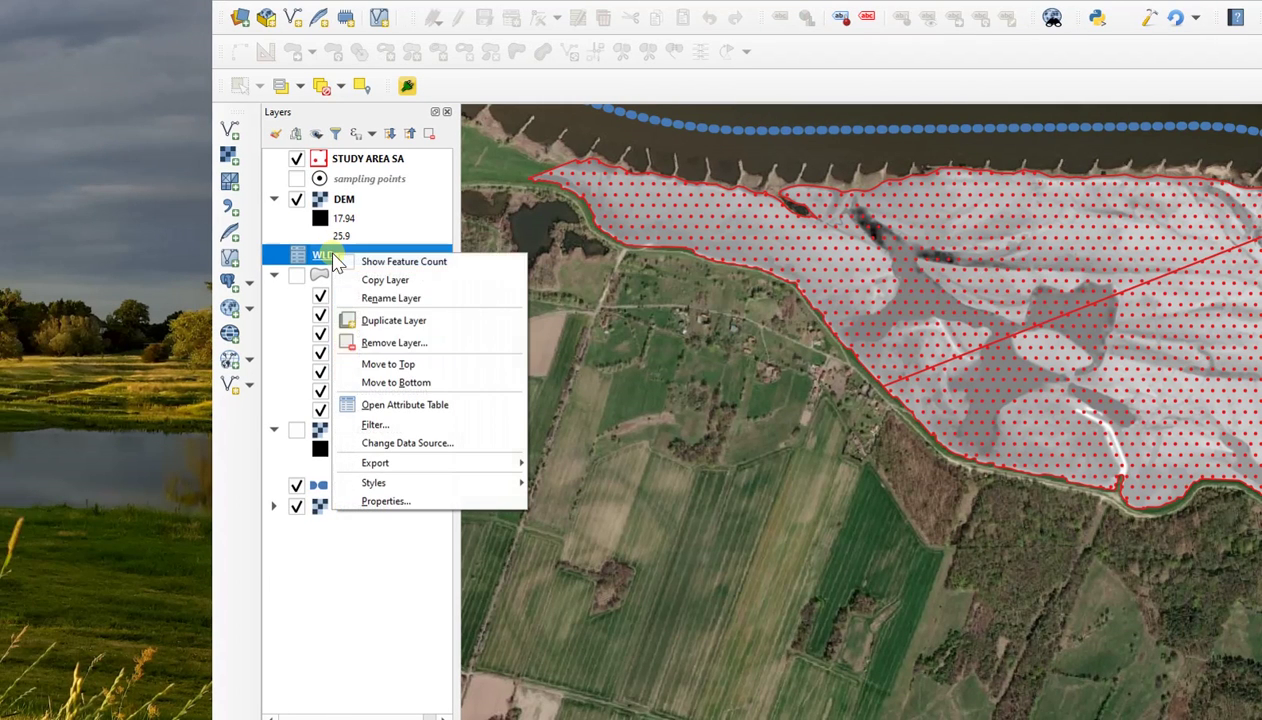
{"action": "left_click", "coordinate": [415, 408]}
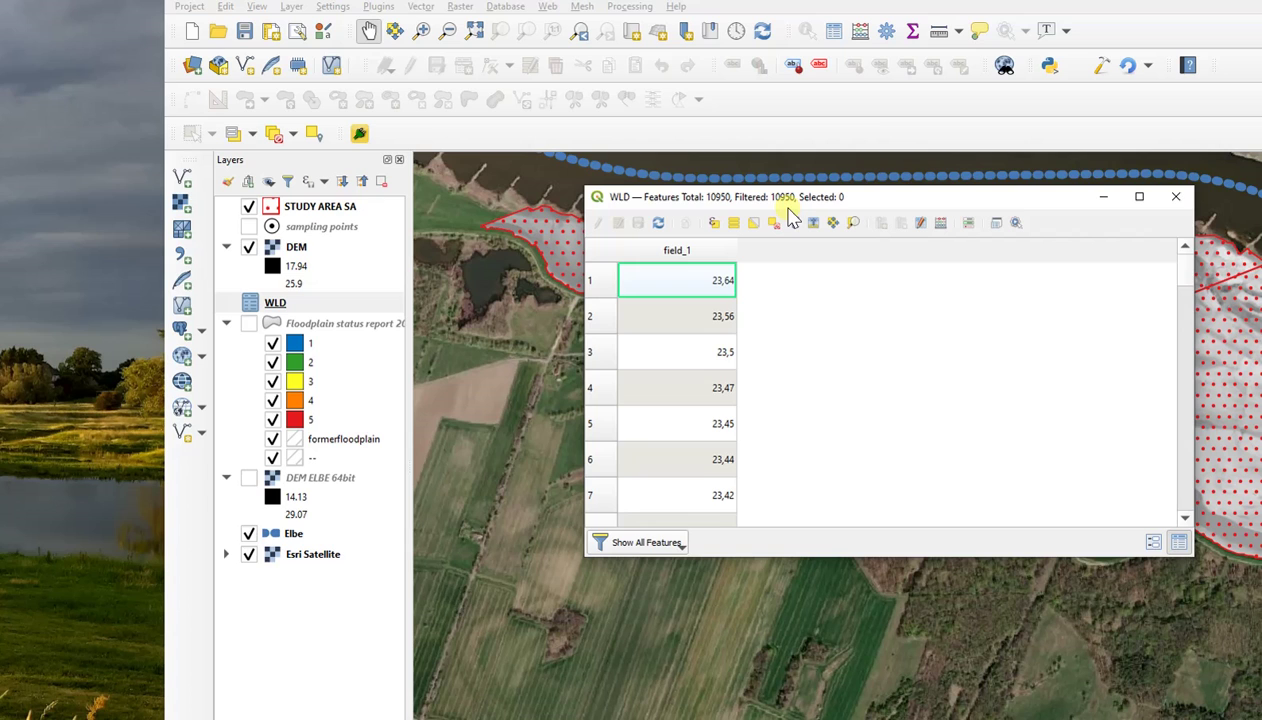
{"action": "scroll", "coordinate": [693, 436], "scroll_direction": "down", "scroll_amount": 7}
{"action": "scroll", "coordinate": [697, 440], "scroll_direction": "up", "scroll_amount": 7}
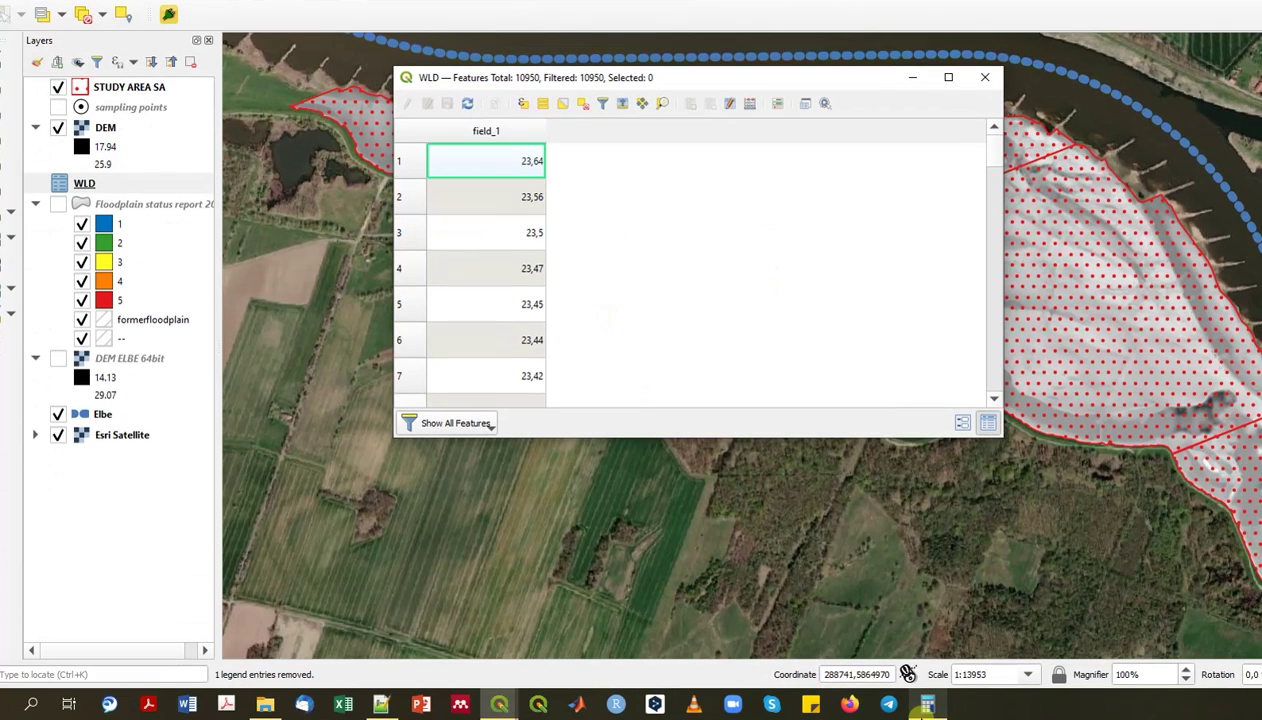
{"action": "left_click", "coordinate": [925, 705]}
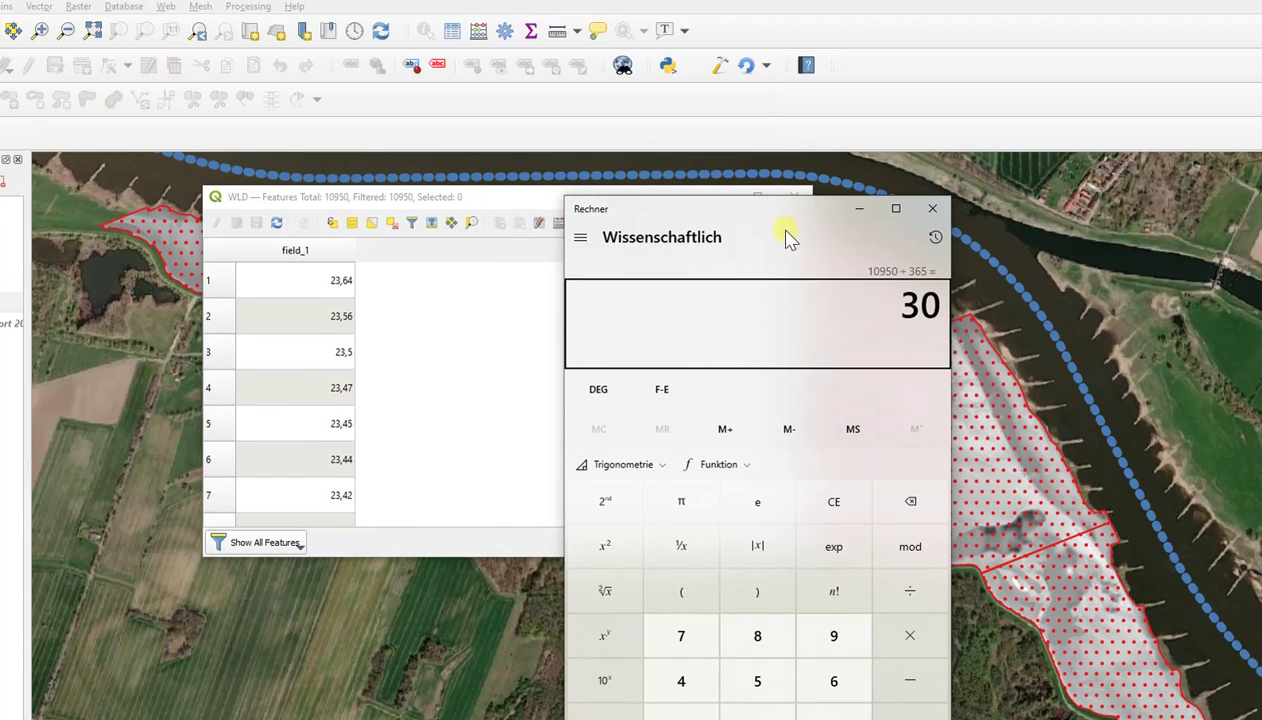
- Move the Calculator window showing 10950 ÷ 365 = 30 years out of the way
{"action": "left_click_drag", "start_coordinate": [785, 220], "coordinate": [562, 96]}
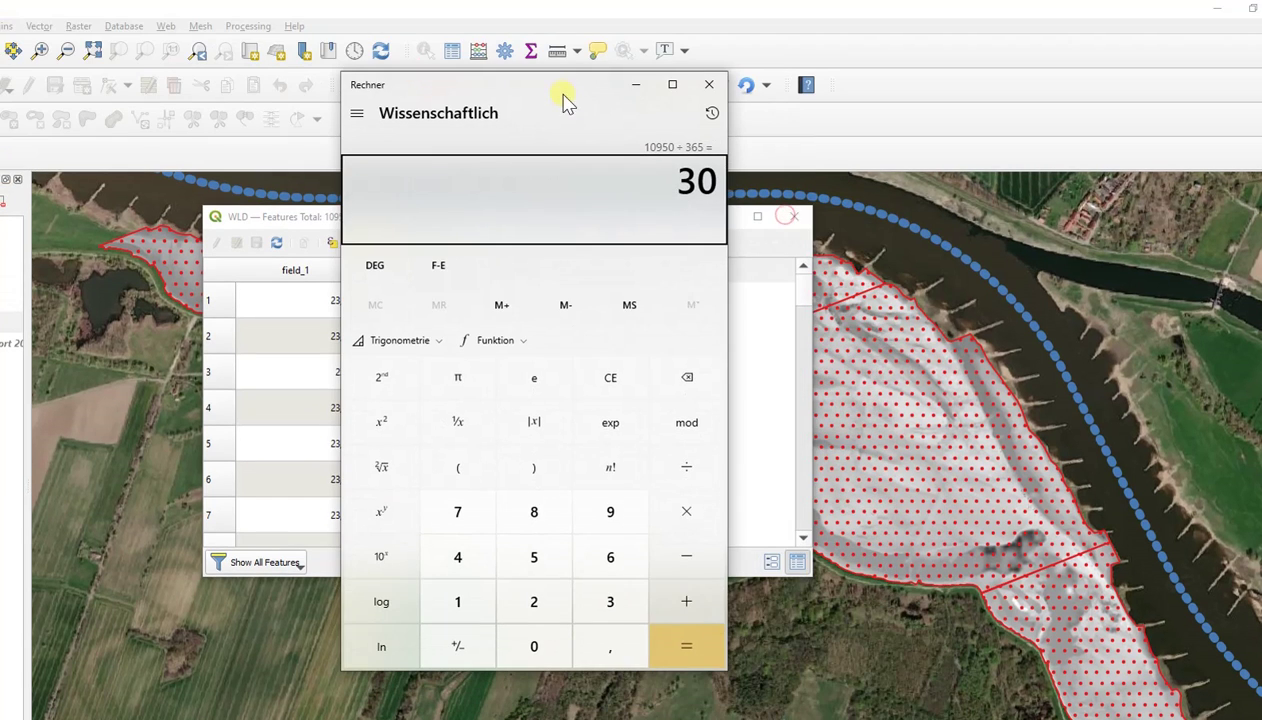
- Close Calculator and the WLD table, zoom out over the Elbe, and launch Calculate floodplain inundation durations
{"action": "left_click", "coordinate": [705, 90]}
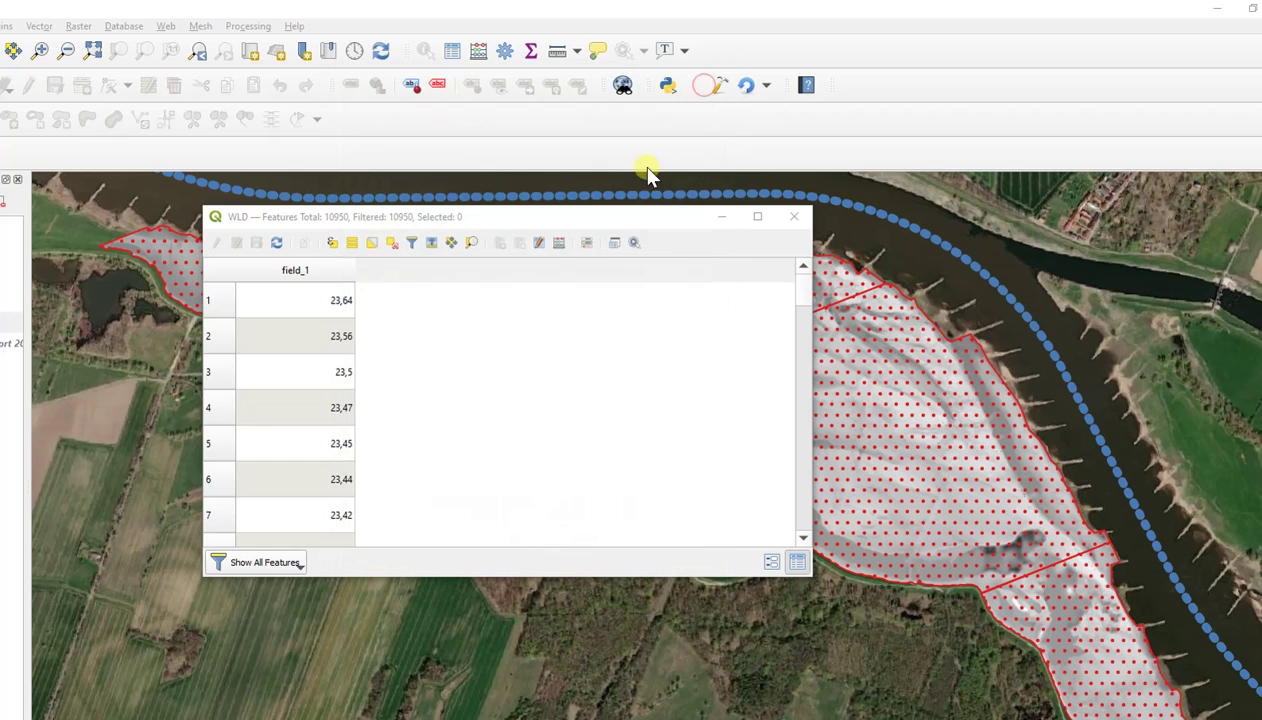
{"action": "left_click", "coordinate": [781, 220]}
{"action": "scroll", "coordinate": [451, 400], "scroll_direction": "down", "scroll_amount": 2}
{"action": "scroll", "coordinate": [451, 400], "scroll_direction": "down", "scroll_amount": 1}
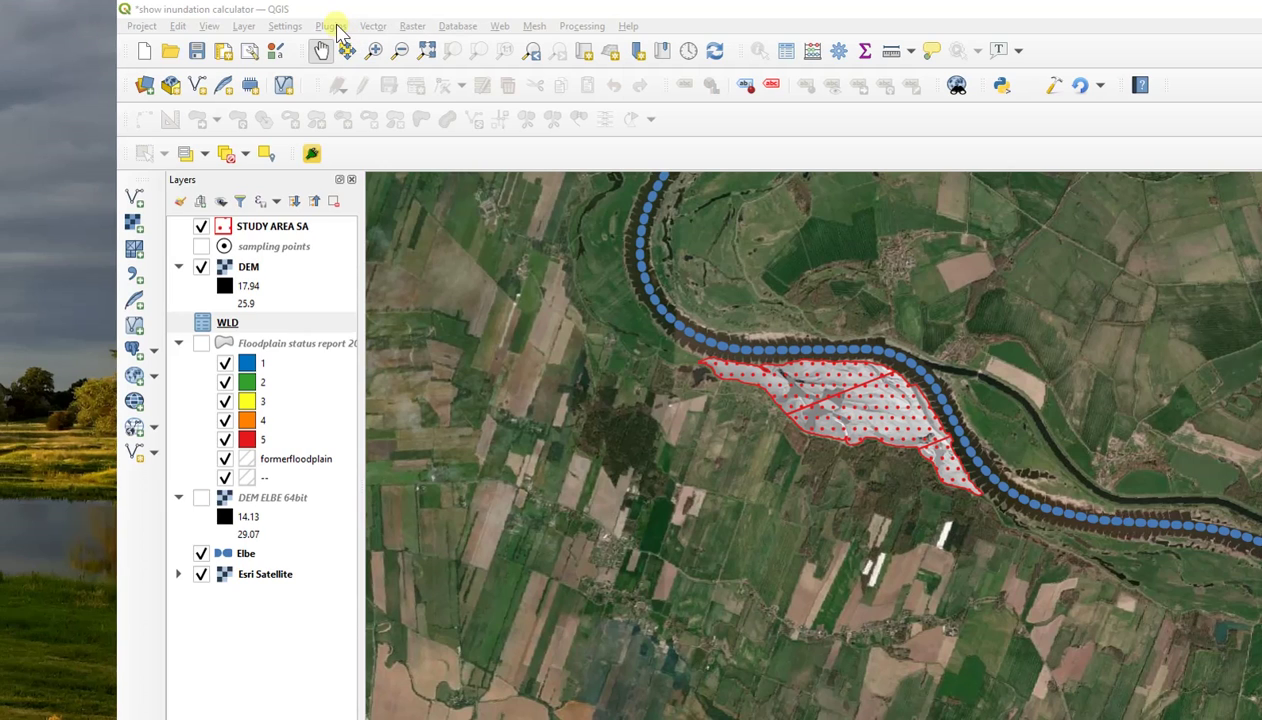
{"action": "left_click", "coordinate": [333, 27]}
{"action": "mouse_move", "coordinate": [411, 91]}
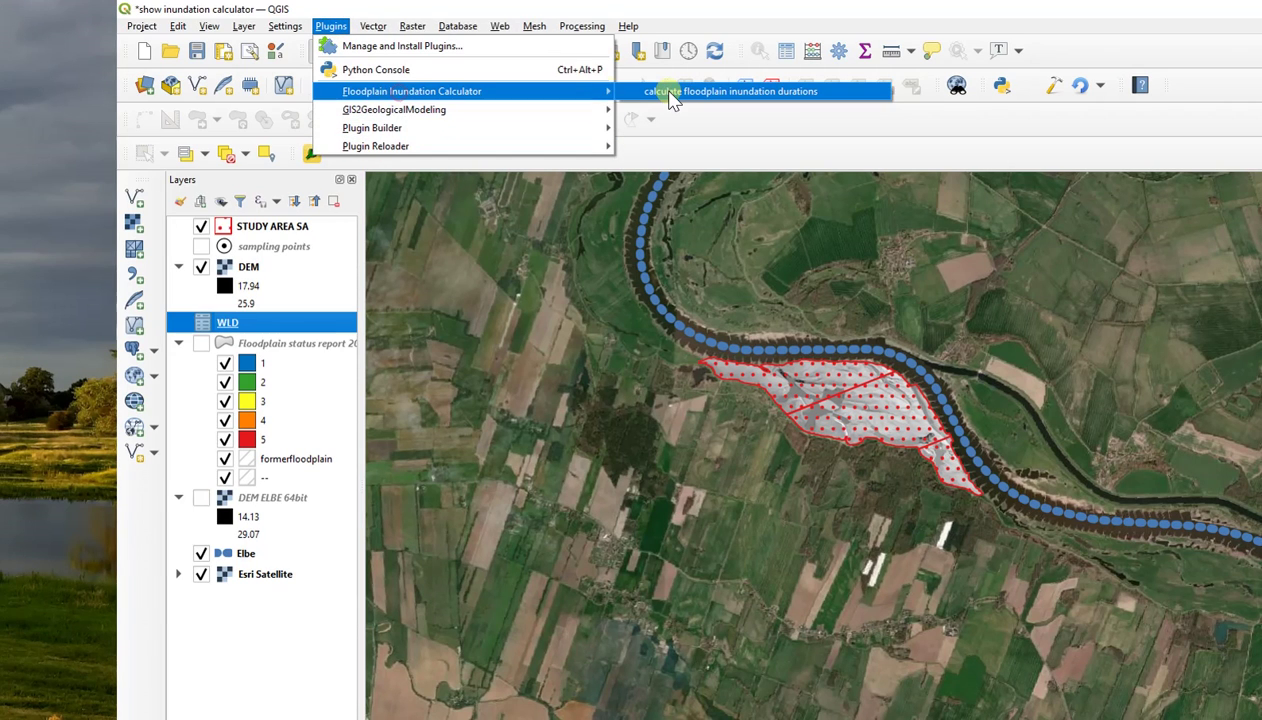
{"action": "left_click", "coordinate": [672, 92]}
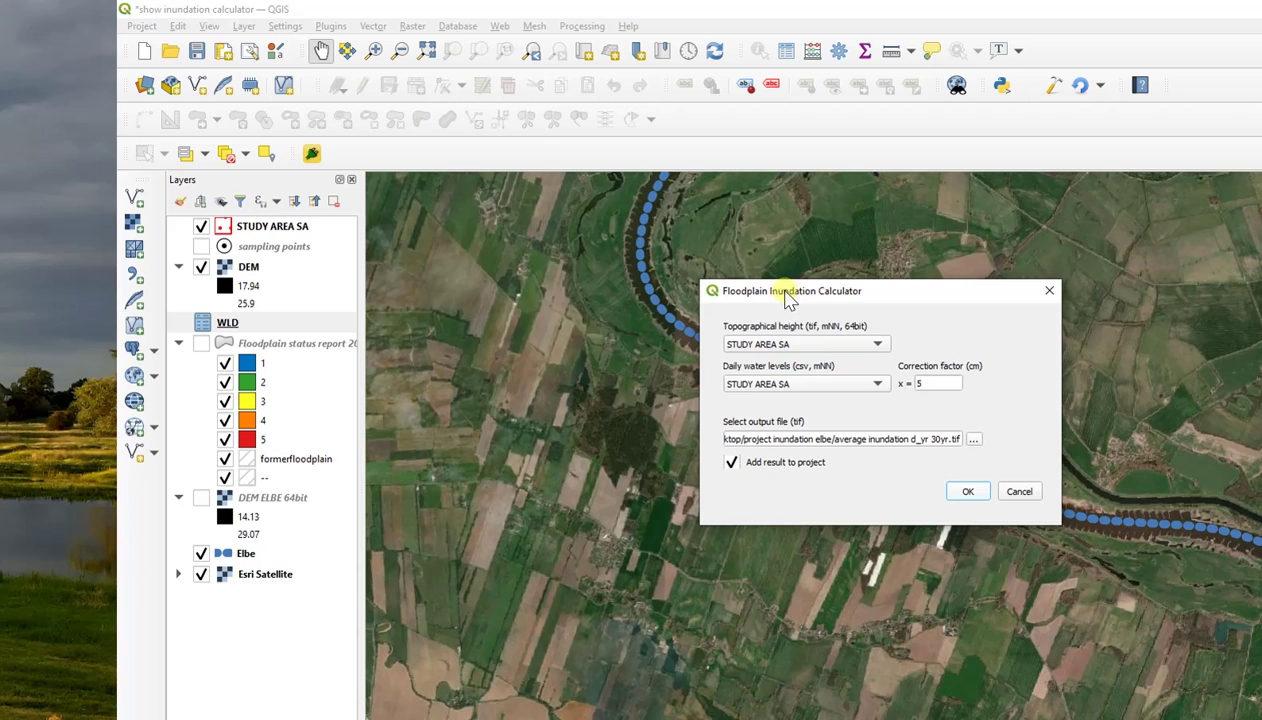
- Set DEM as topographical height, WLD as daily water levels, and correction factor 5
{"action": "left_click_drag", "start_coordinate": [788, 290], "coordinate": [693, 195]}
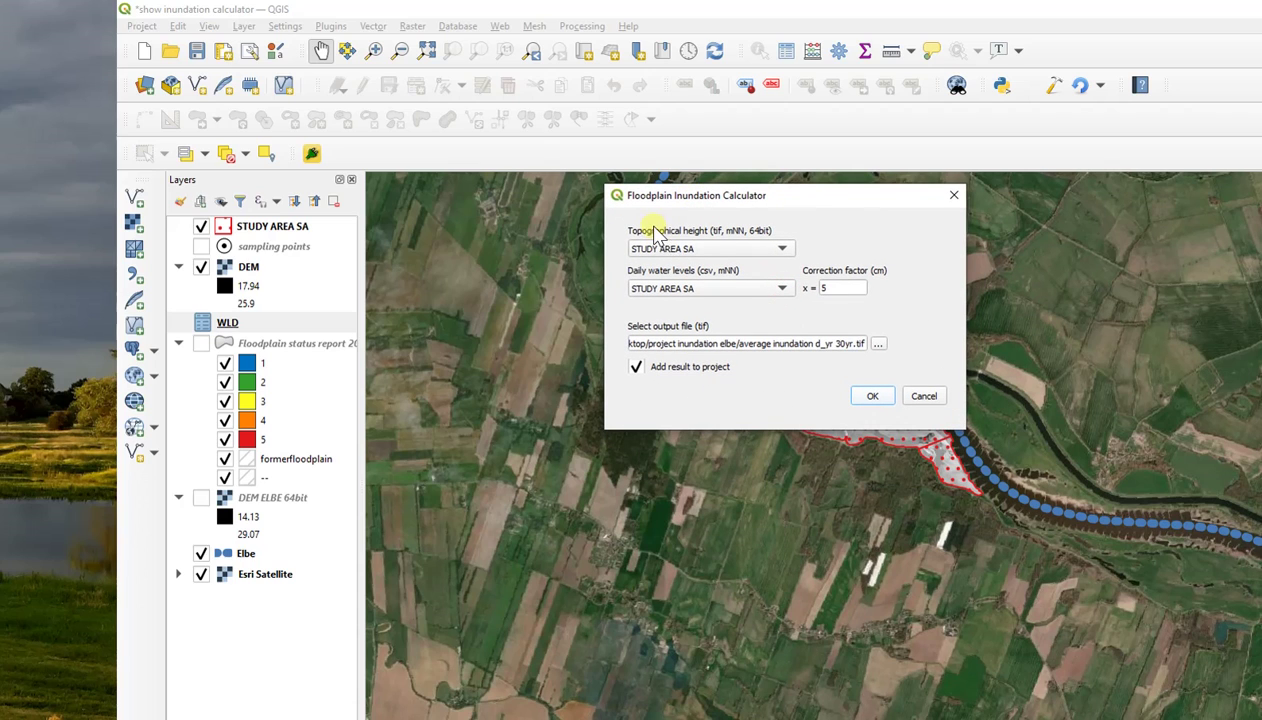
{"action": "left_click", "coordinate": [703, 250]}
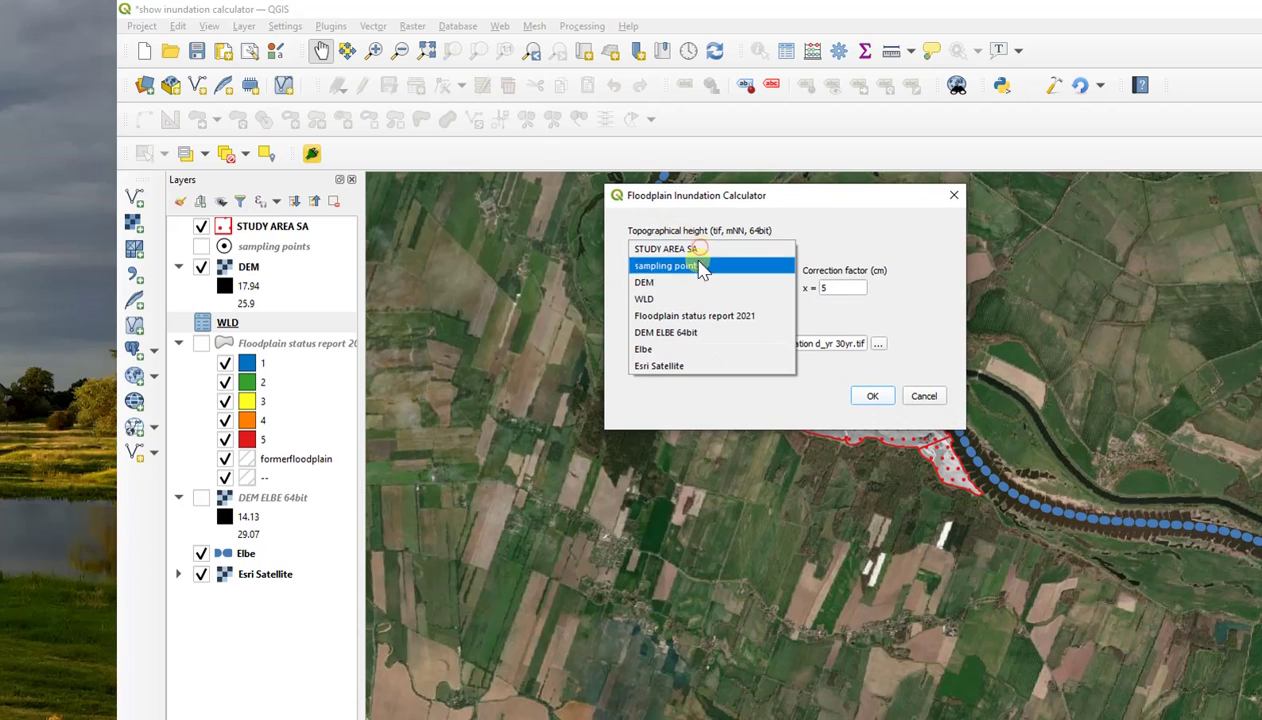
{"action": "left_click", "coordinate": [690, 284]}
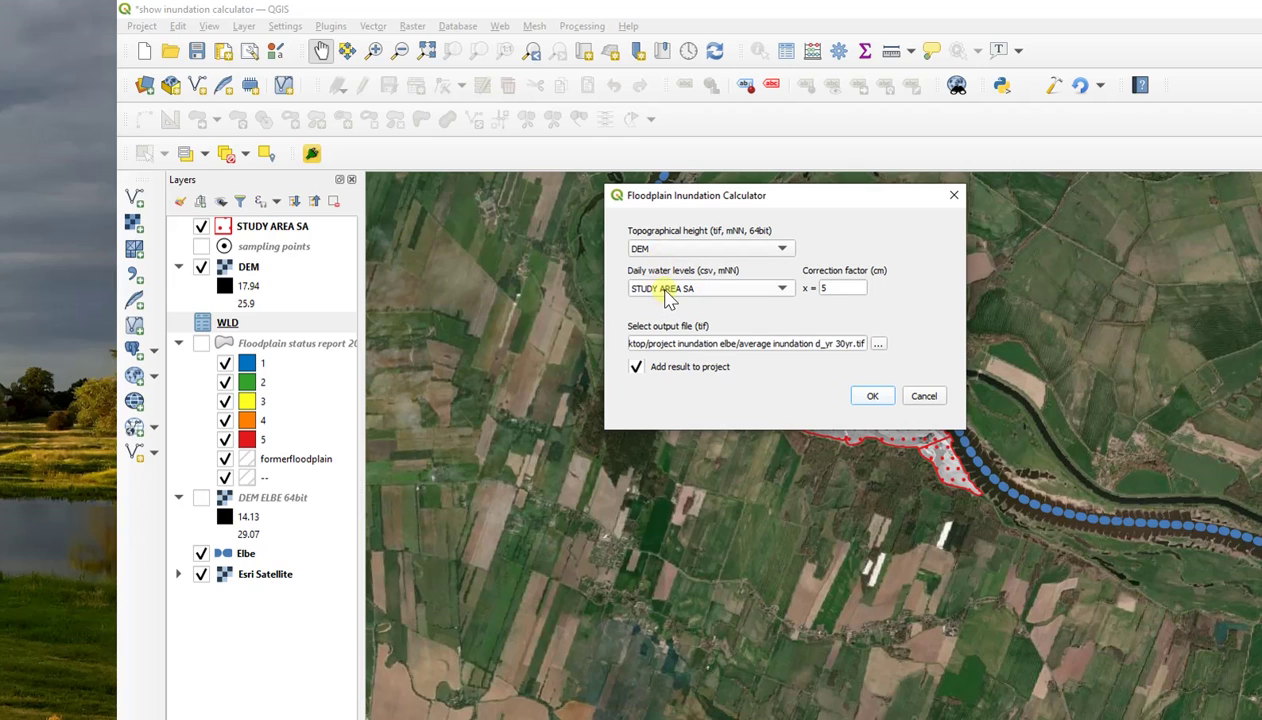
{"action": "left_click", "coordinate": [665, 289]}
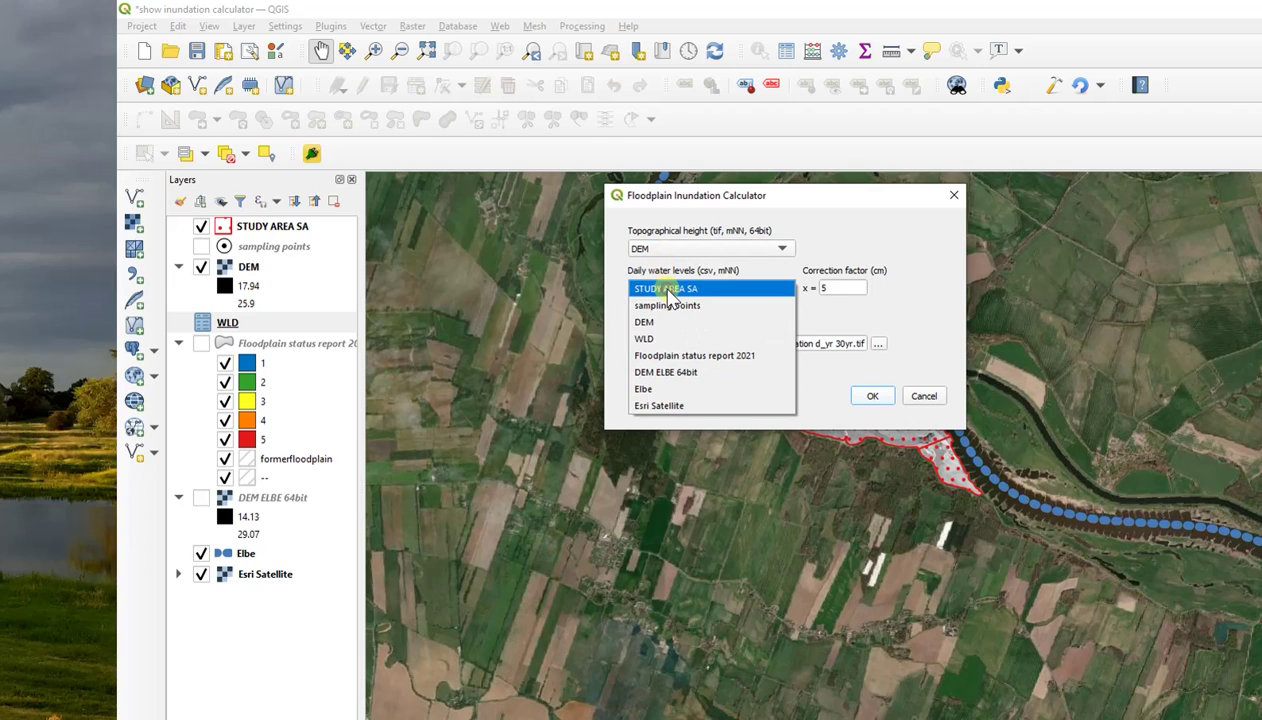
{"action": "left_click", "coordinate": [665, 337]}
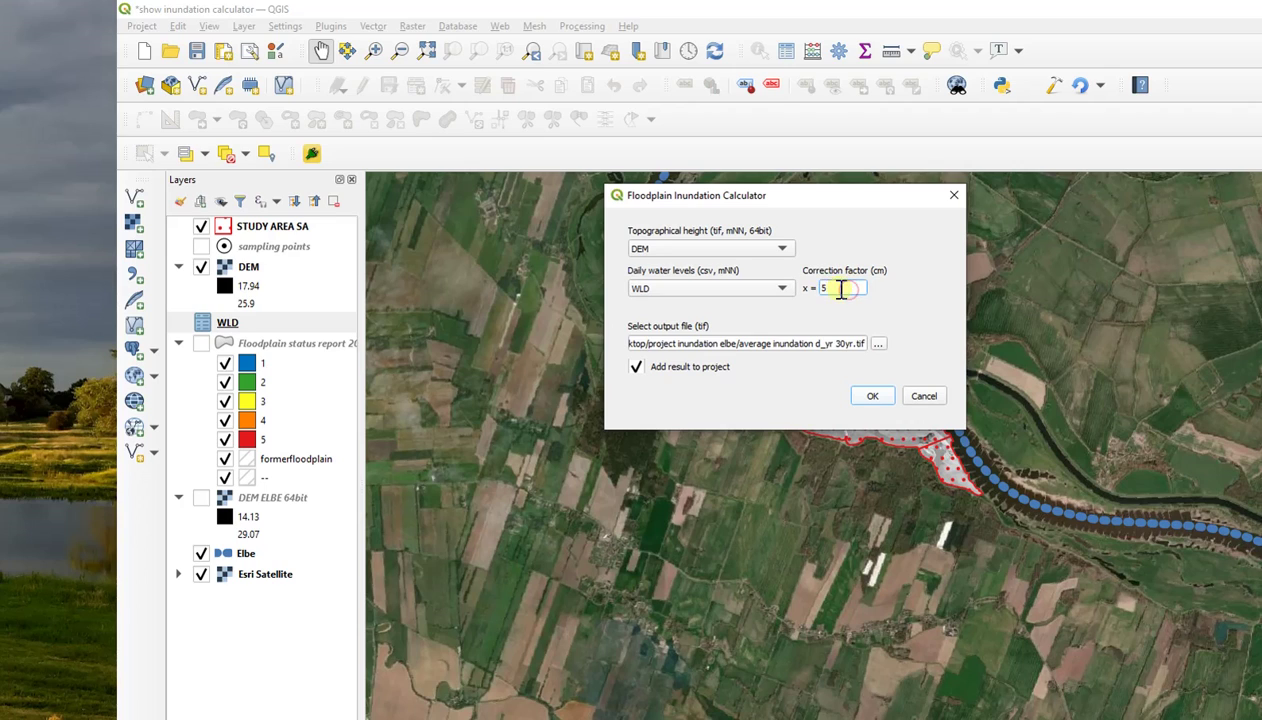
{"action": "double_click", "coordinate": [840, 288]}
{"action": "type", "text": "5"}
{"action": "left_click_drag", "start_coordinate": [742, 345], "coordinate": [868, 344]}
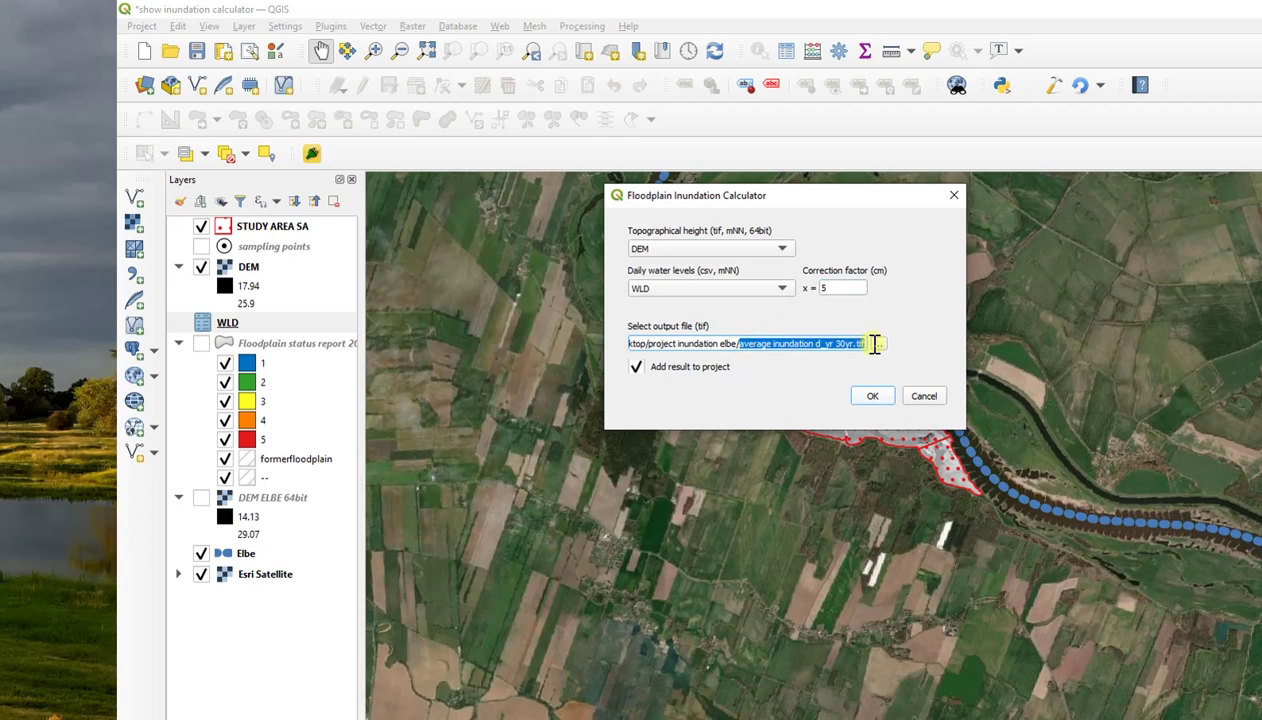
- Save the output as 'aver innd d_yr 30yr' and run the inundation calculation
{"action": "left_click", "coordinate": [879, 345]}
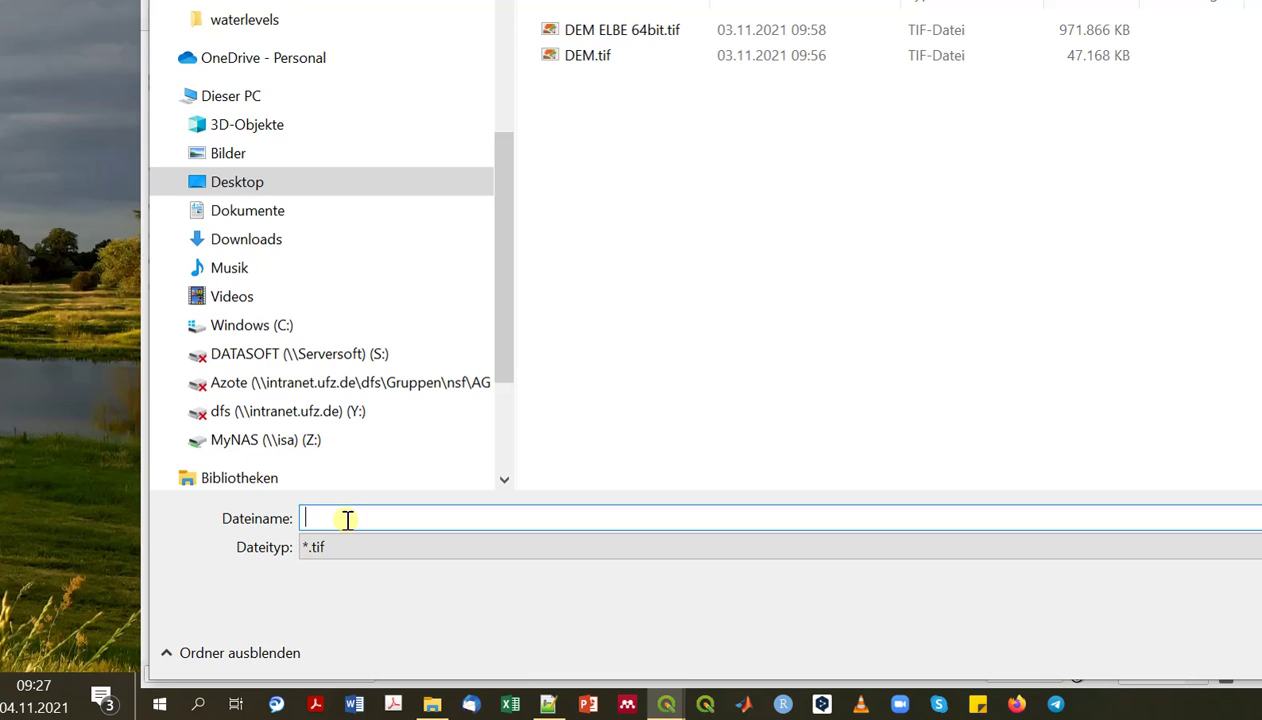
{"action": "type", "text": "aver"}
{"action": "type", "text": " innd"}
{"action": "type", "text": " d_yr"}
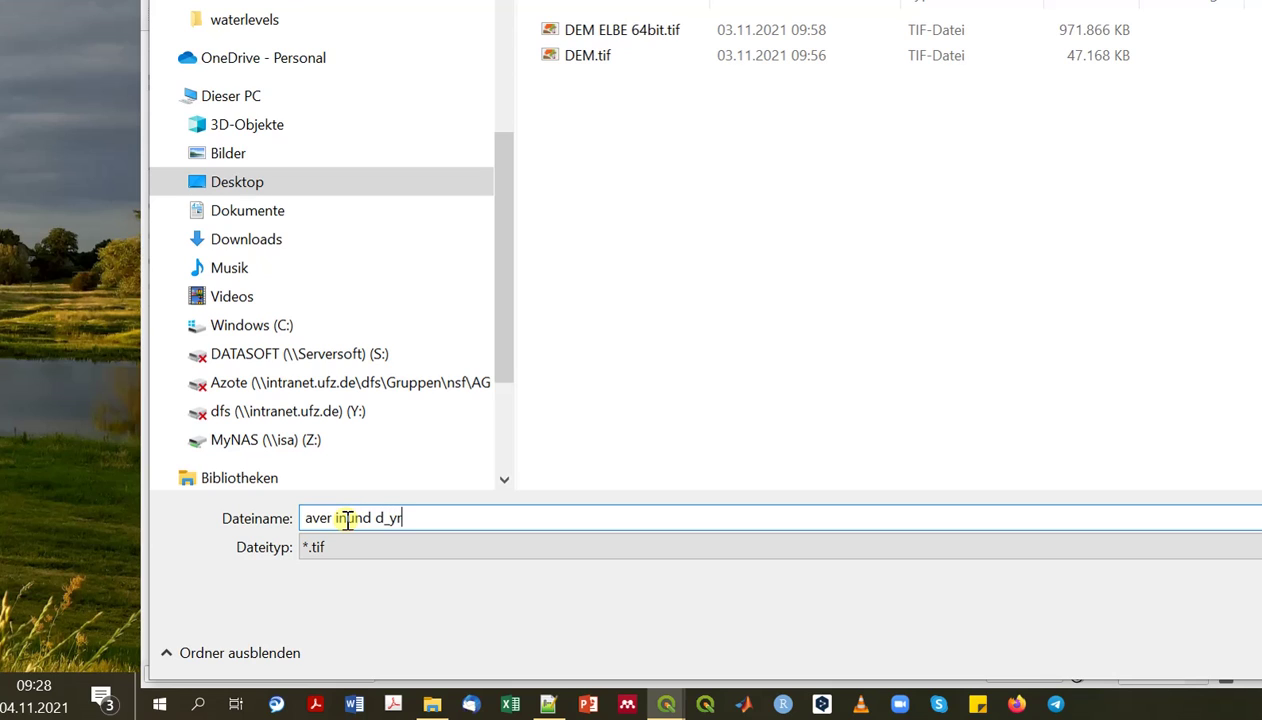
{"action": "type", "text": " 30yr"}
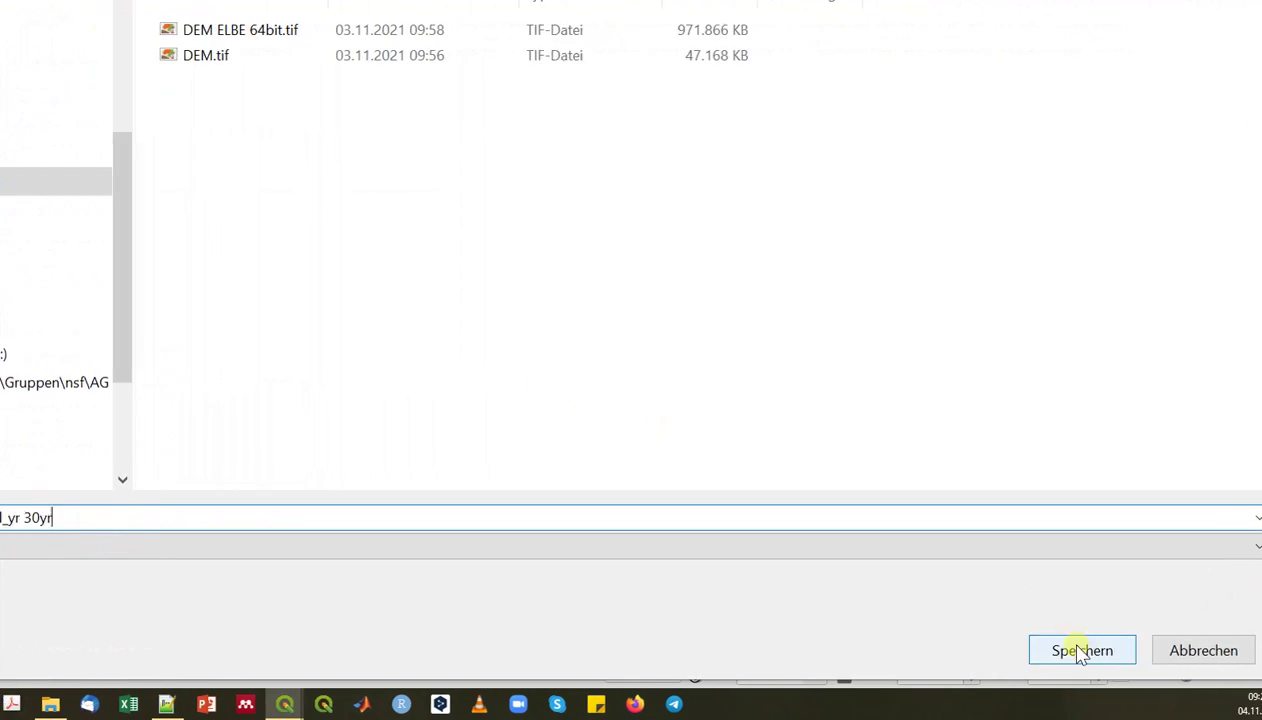
{"action": "left_click", "coordinate": [1080, 651]}
{"action": "left_click", "coordinate": [486, 258]}
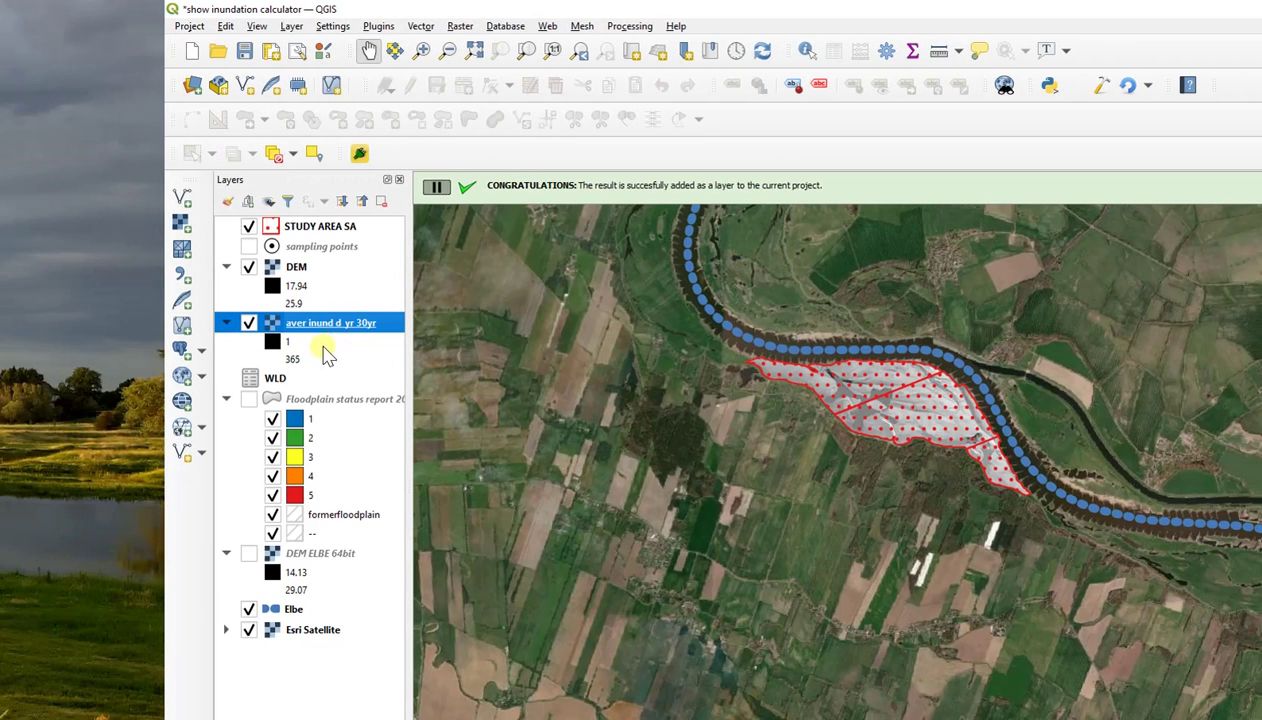
- Confirm the aver inund d_yr 30yr raster (1–365 days) is saved as a .tif and shown in Layers
{"action": "left_click", "coordinate": [318, 328]}
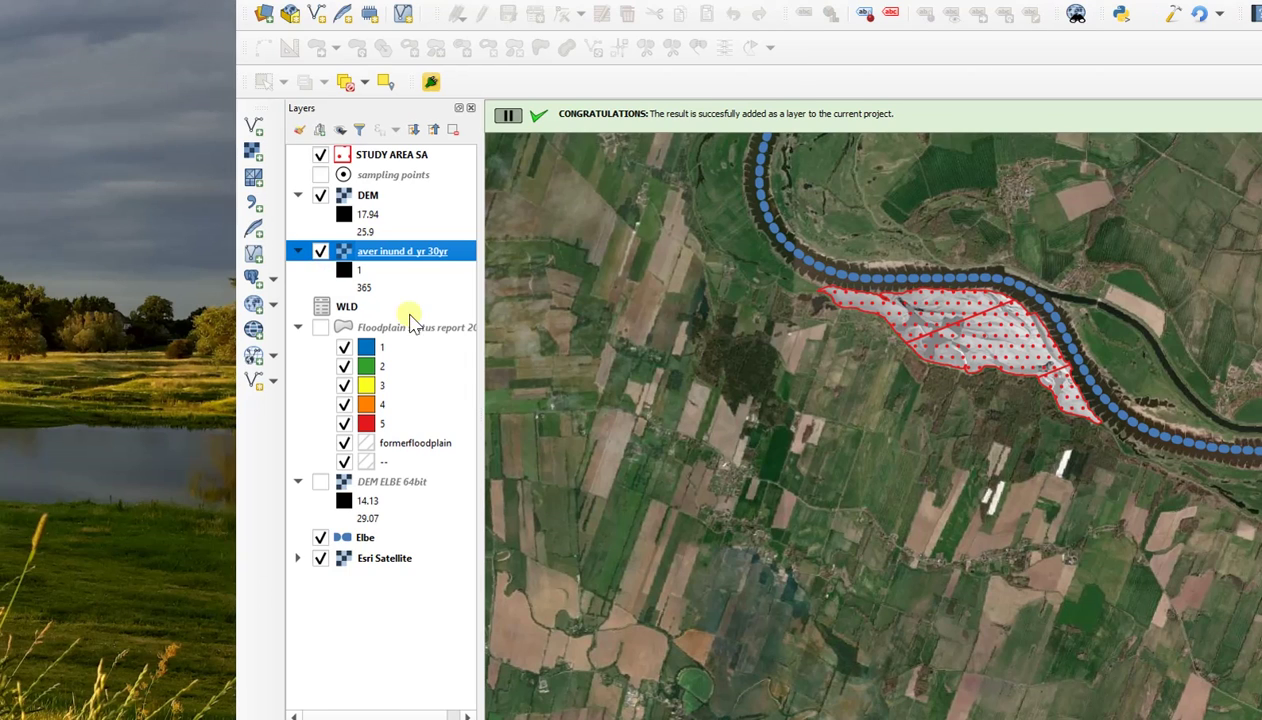
{"action": "left_click", "coordinate": [367, 281]}
- In the inundation layer's Symbology, set Singleband pseudocolor rendering with Discrete interpolation
{"action": "left_click", "coordinate": [432, 257]}
{"action": "right_click", "coordinate": [432, 257]}
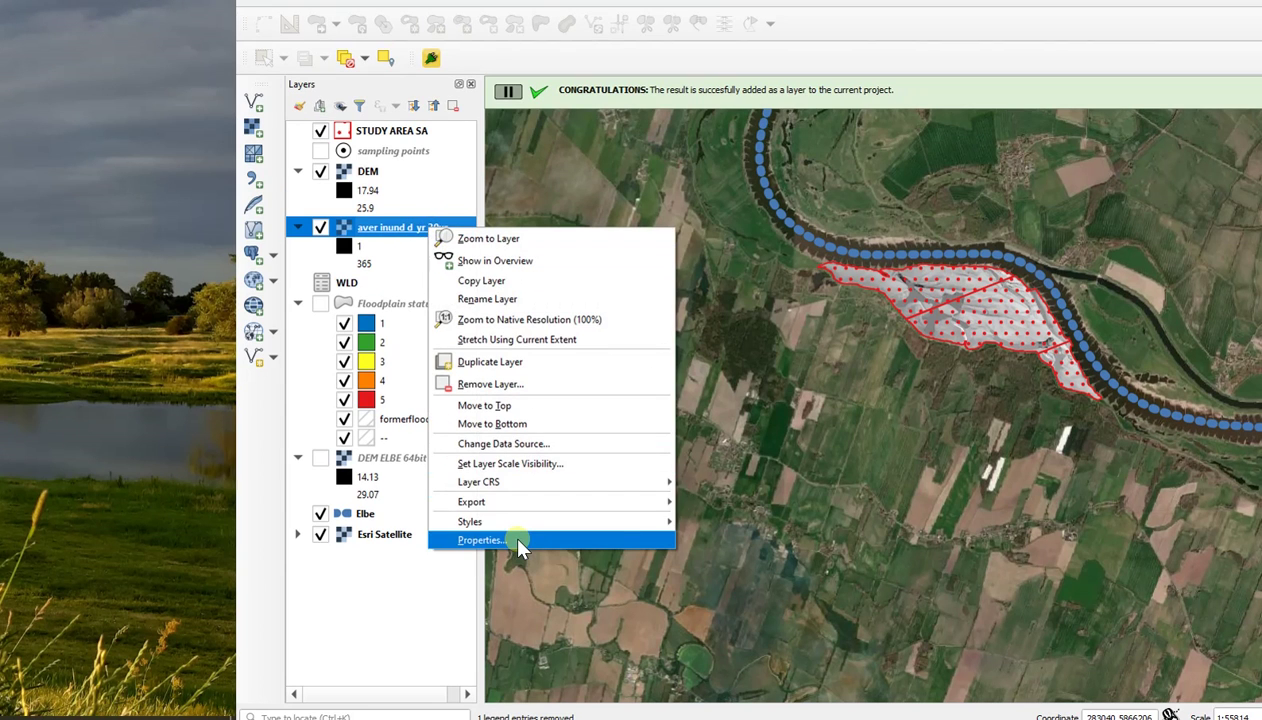
{"action": "left_click", "coordinate": [516, 561]}
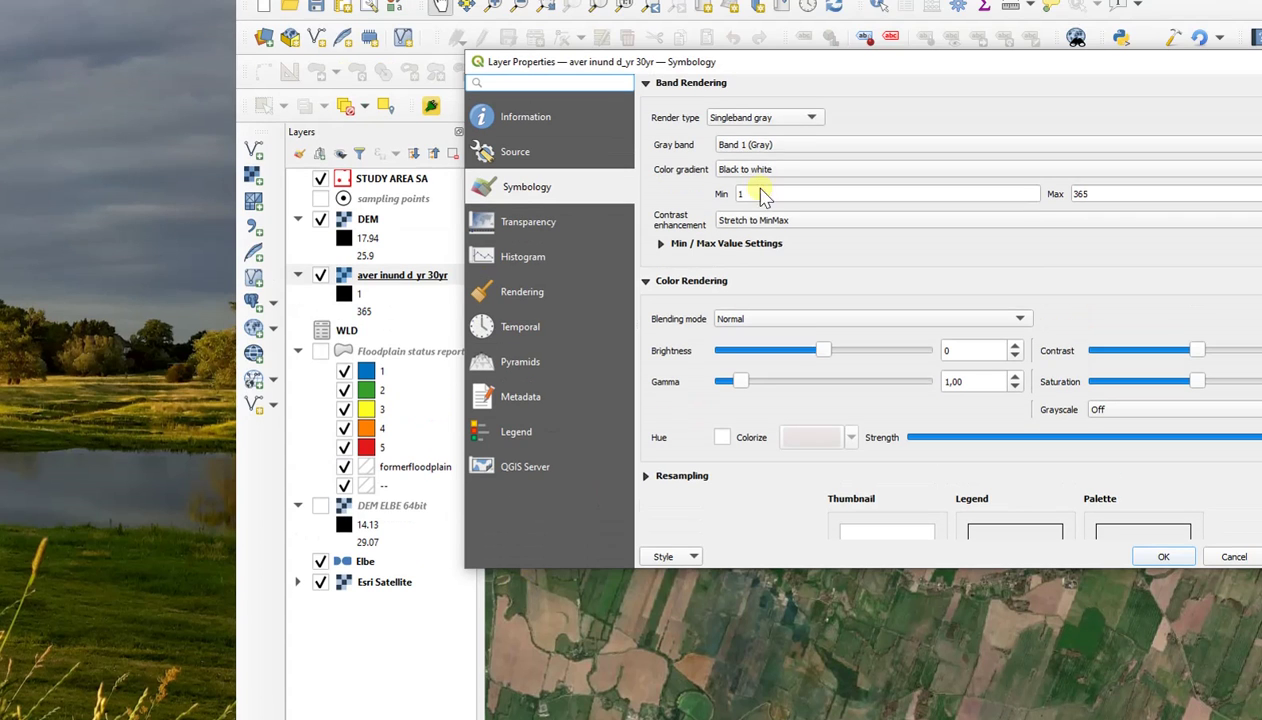
{"action": "left_click", "coordinate": [762, 70]}
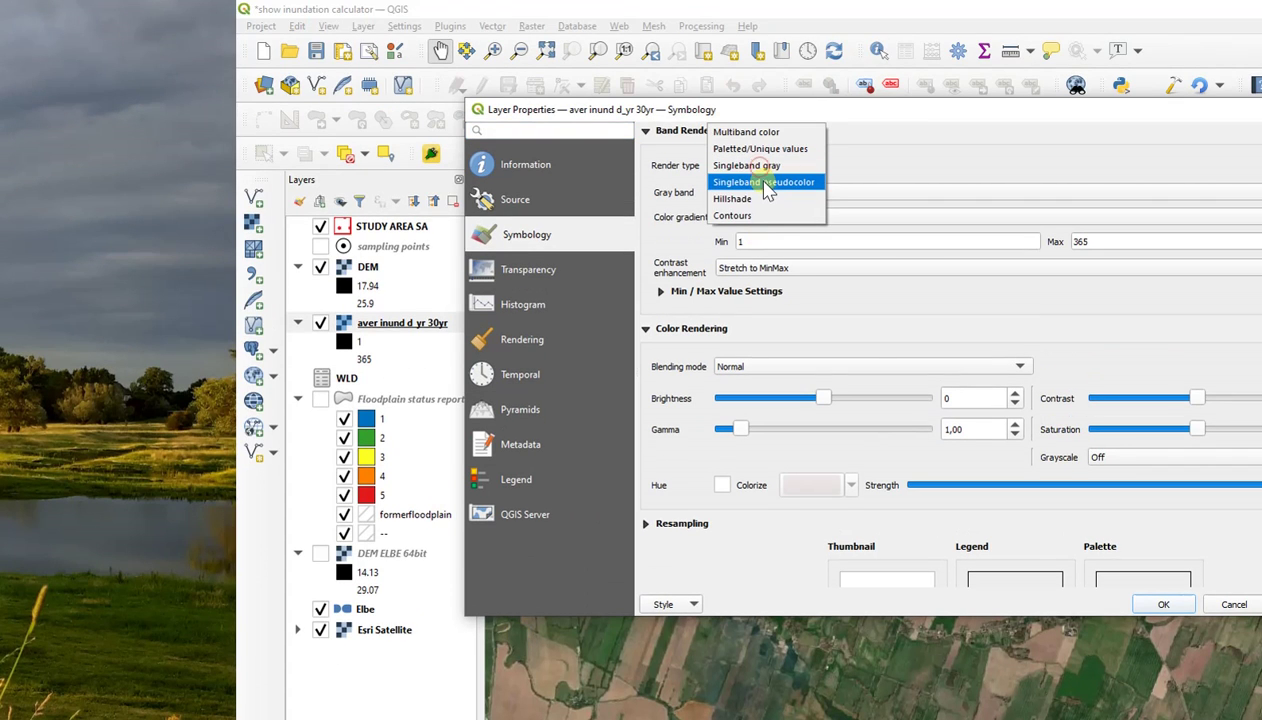
{"action": "left_click", "coordinate": [765, 184]}
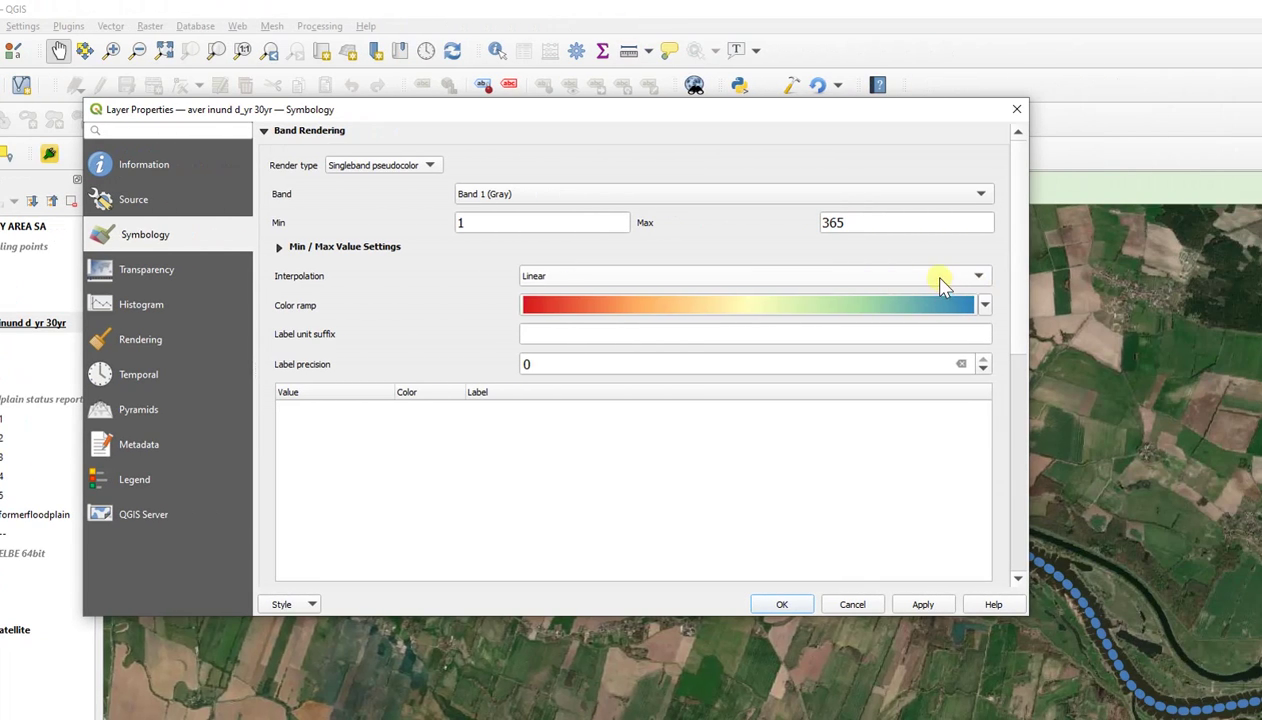
{"action": "left_click", "coordinate": [940, 276]}
{"action": "left_click", "coordinate": [617, 276]}
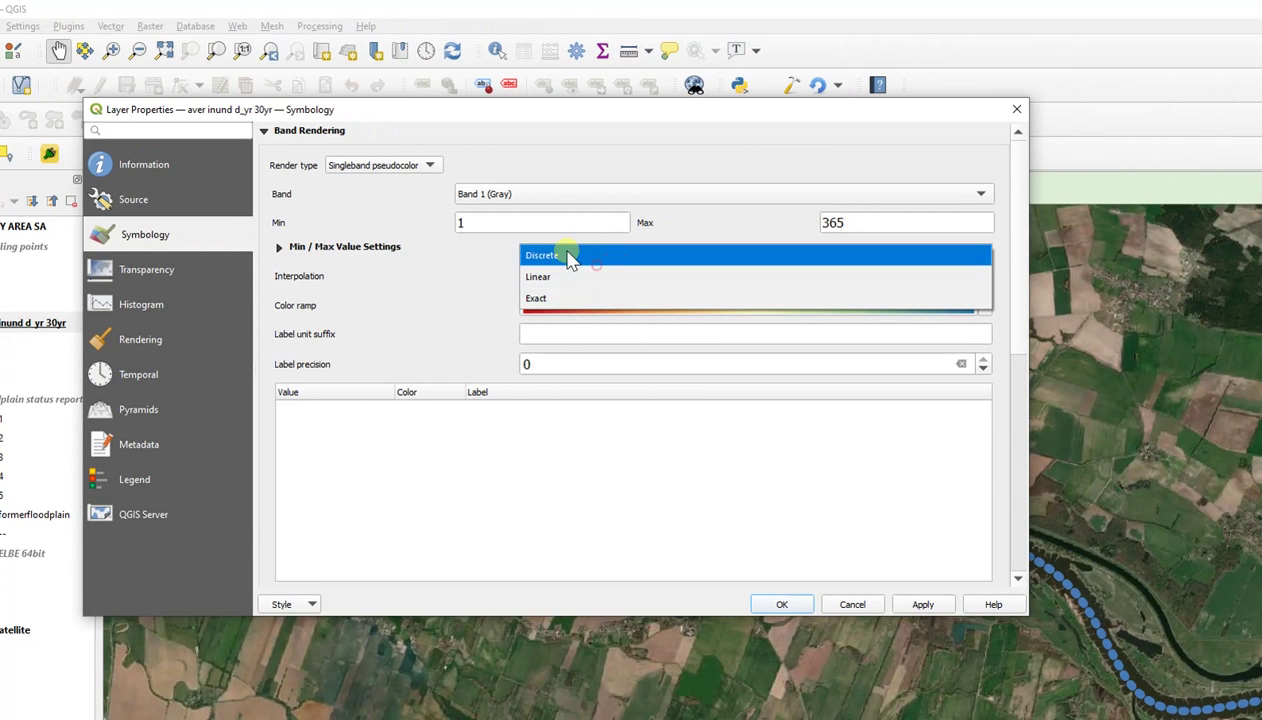
{"action": "left_click", "coordinate": [572, 255]}
- Classify the raster in Quantile mode with 6 classes and apply the style
{"action": "scroll", "coordinate": [363, 487], "scroll_direction": "down", "scroll_amount": 2}
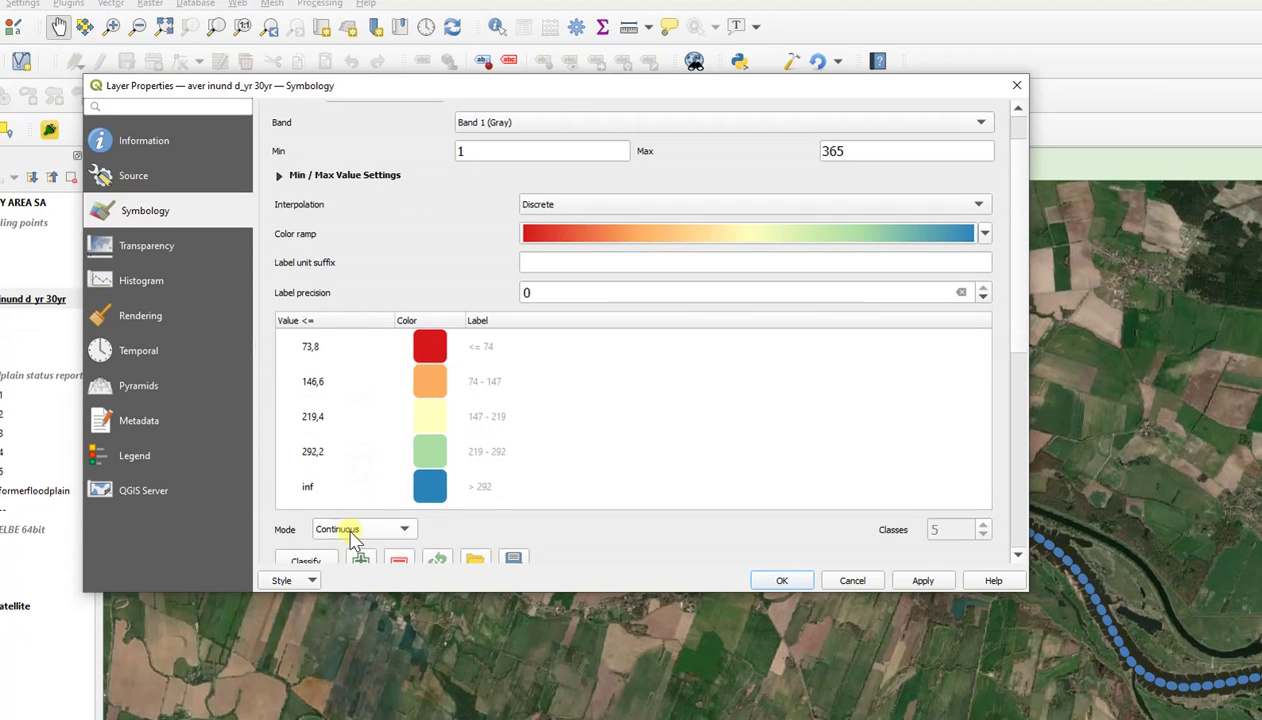
{"action": "scroll", "coordinate": [352, 528], "scroll_direction": "down", "scroll_amount": 1}
{"action": "left_click", "coordinate": [352, 530]}
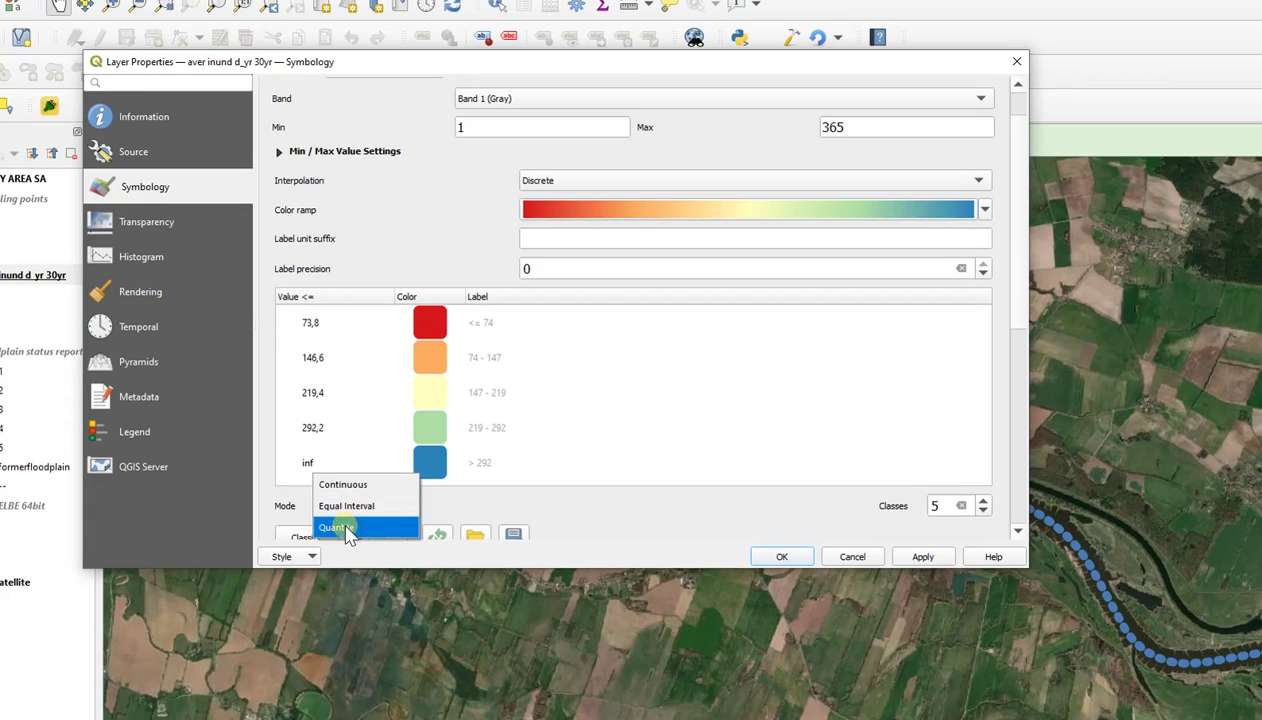
{"action": "left_click", "coordinate": [338, 527]}
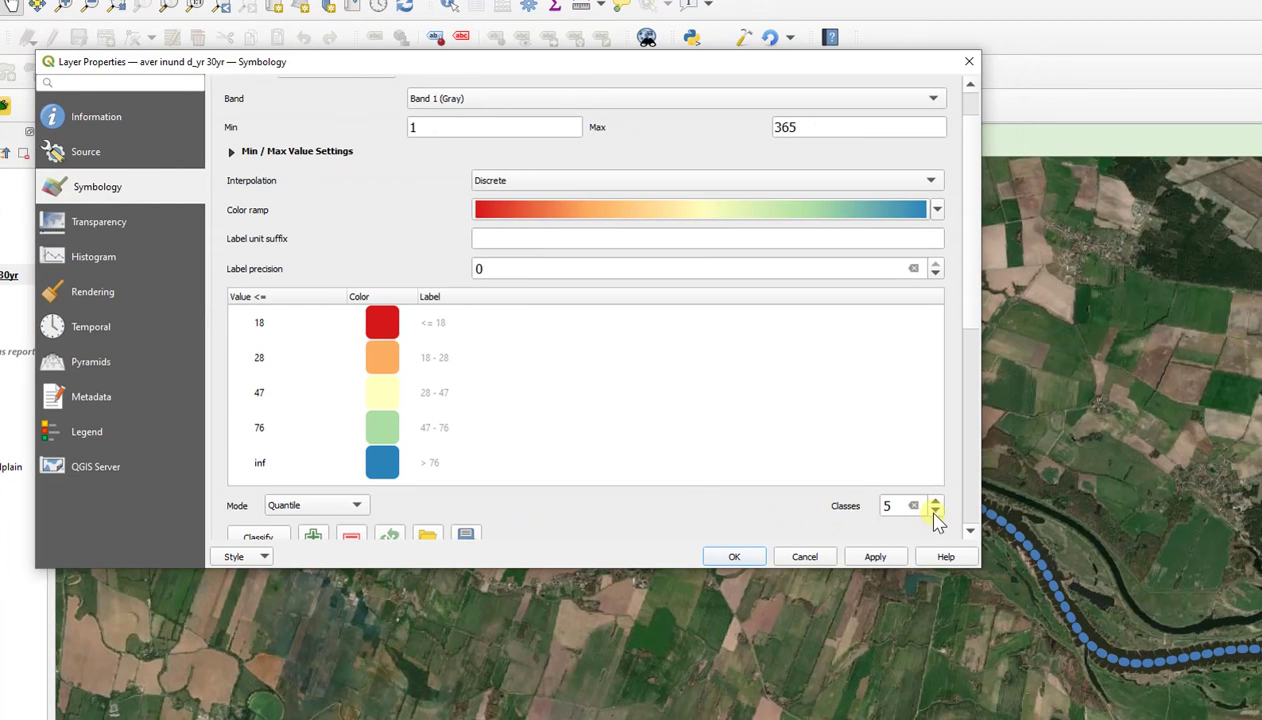
{"action": "left_click", "coordinate": [935, 511]}
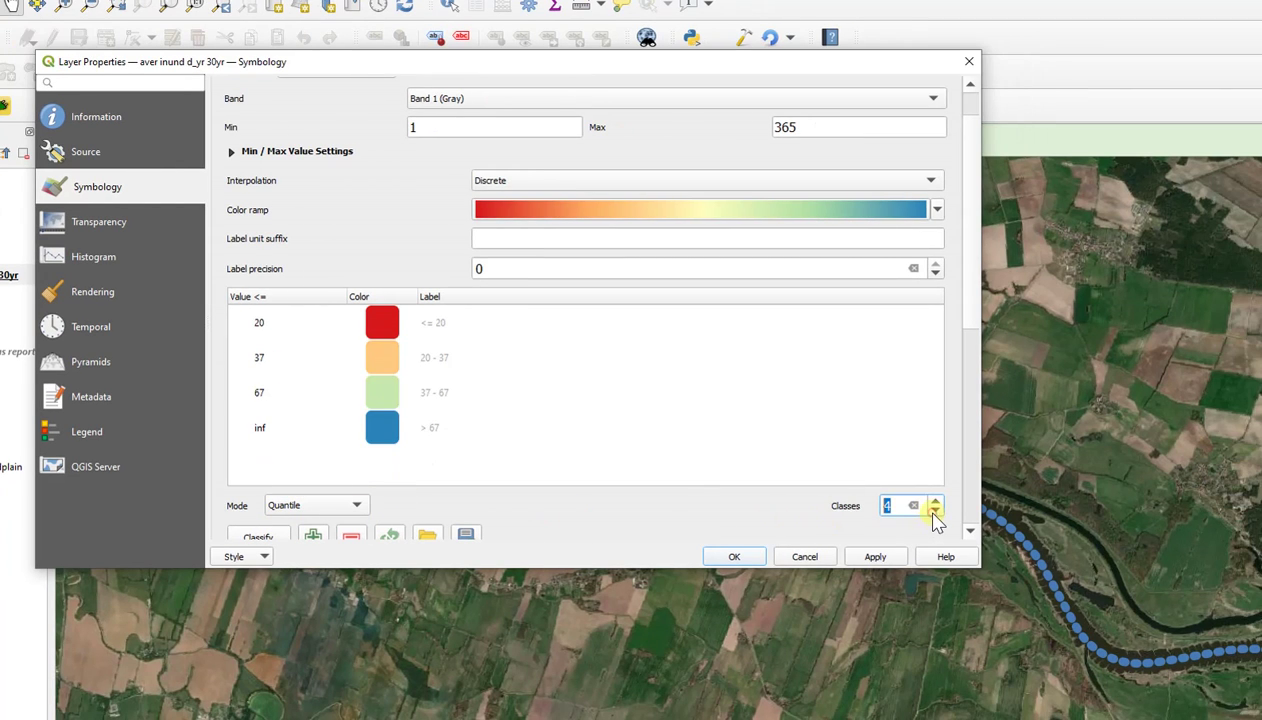
{"action": "left_click", "coordinate": [935, 502]}
{"action": "left_click", "coordinate": [935, 501]}
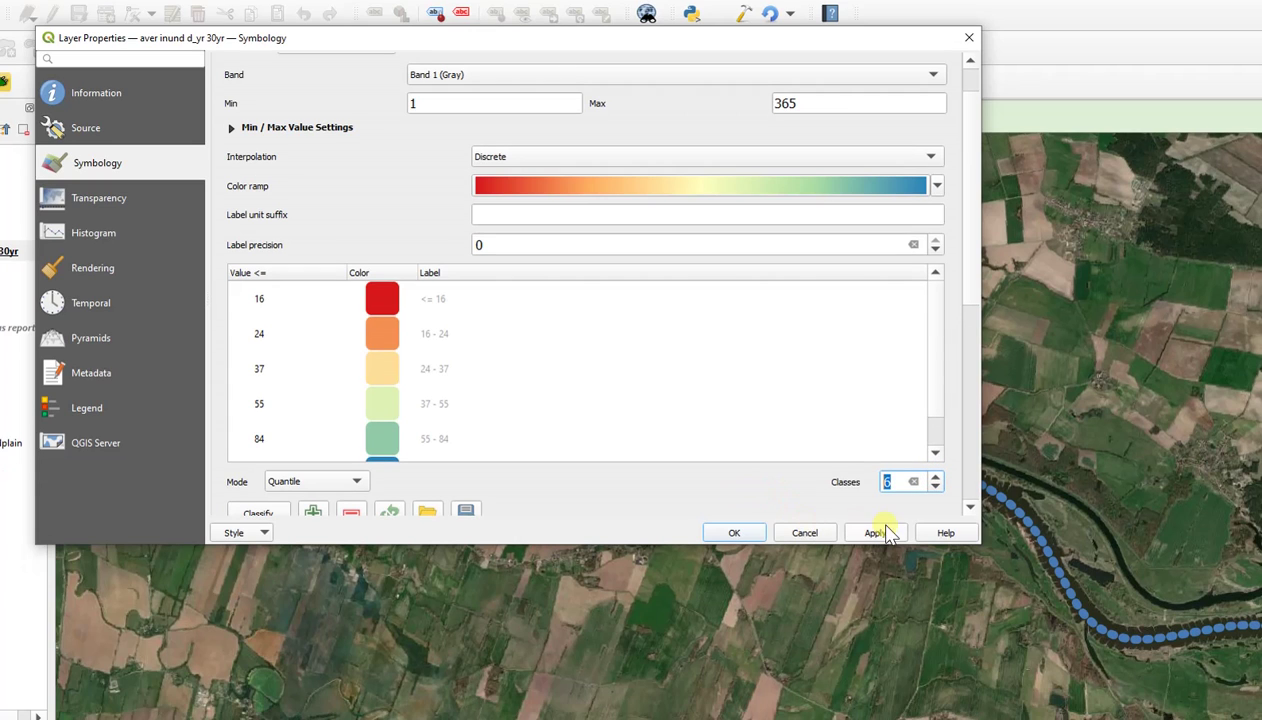
{"action": "left_click", "coordinate": [880, 556]}
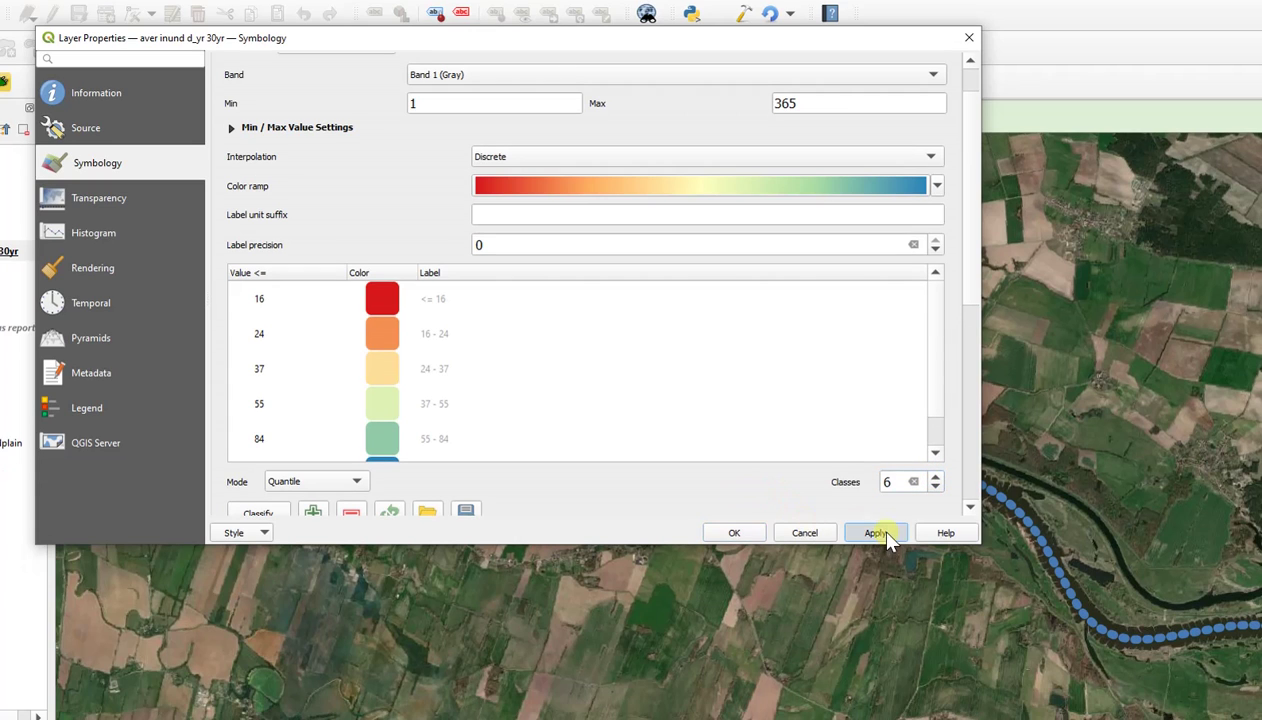
- Move the aver inund d_yr 30yr layer to the top of the Layers panel and zoom onto the floodplain
{"action": "left_click", "coordinate": [735, 532]}
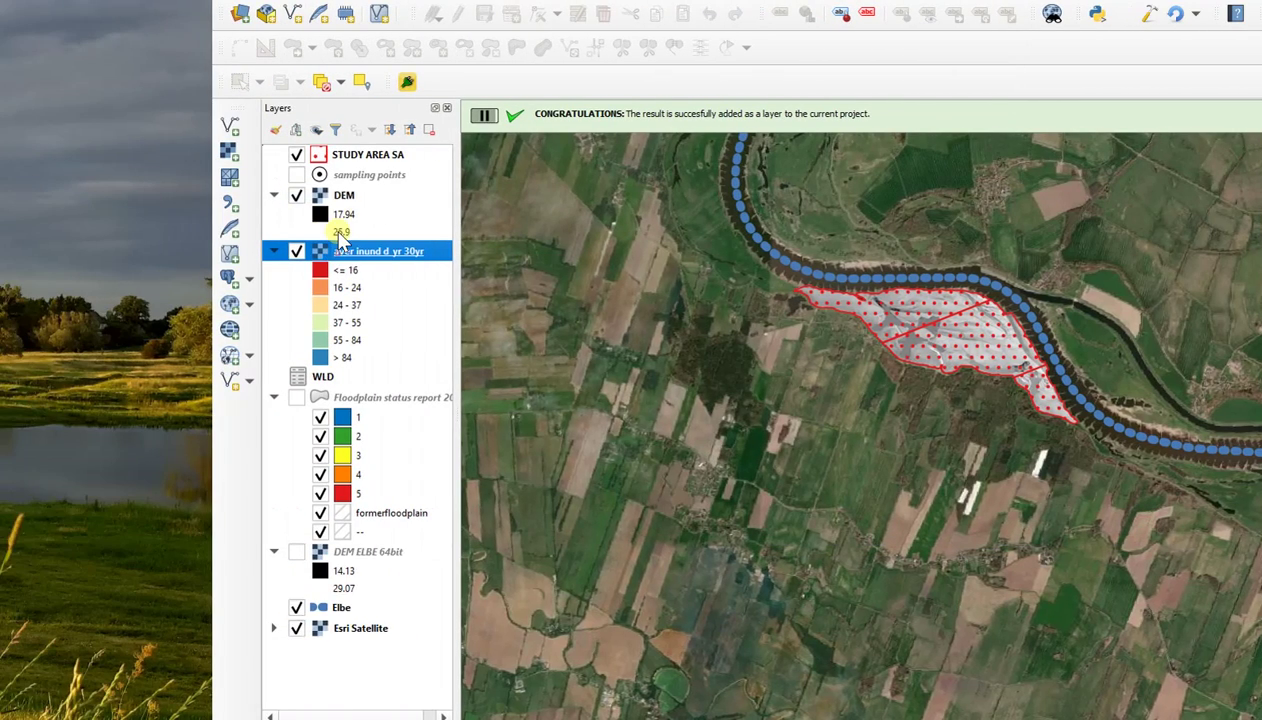
{"action": "left_click_drag", "start_coordinate": [340, 235], "coordinate": [348, 205]}
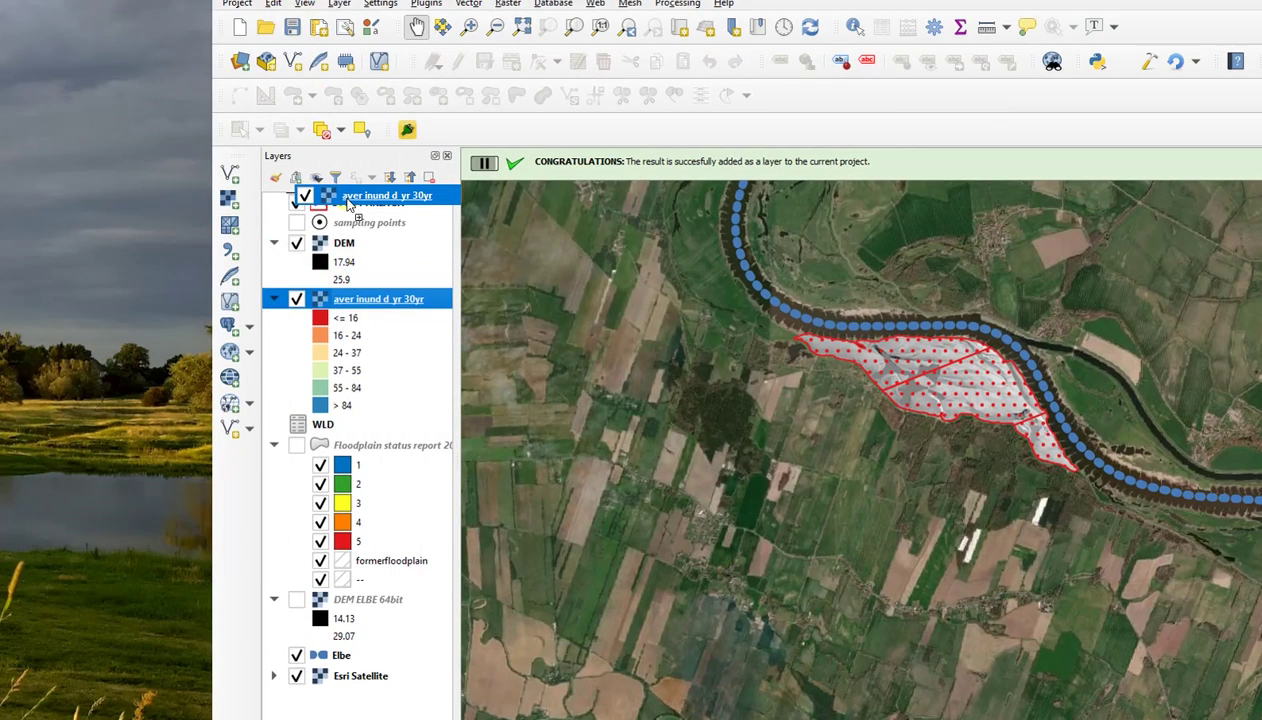
{"action": "scroll", "coordinate": [852, 383], "scroll_direction": "up", "scroll_amount": 2}
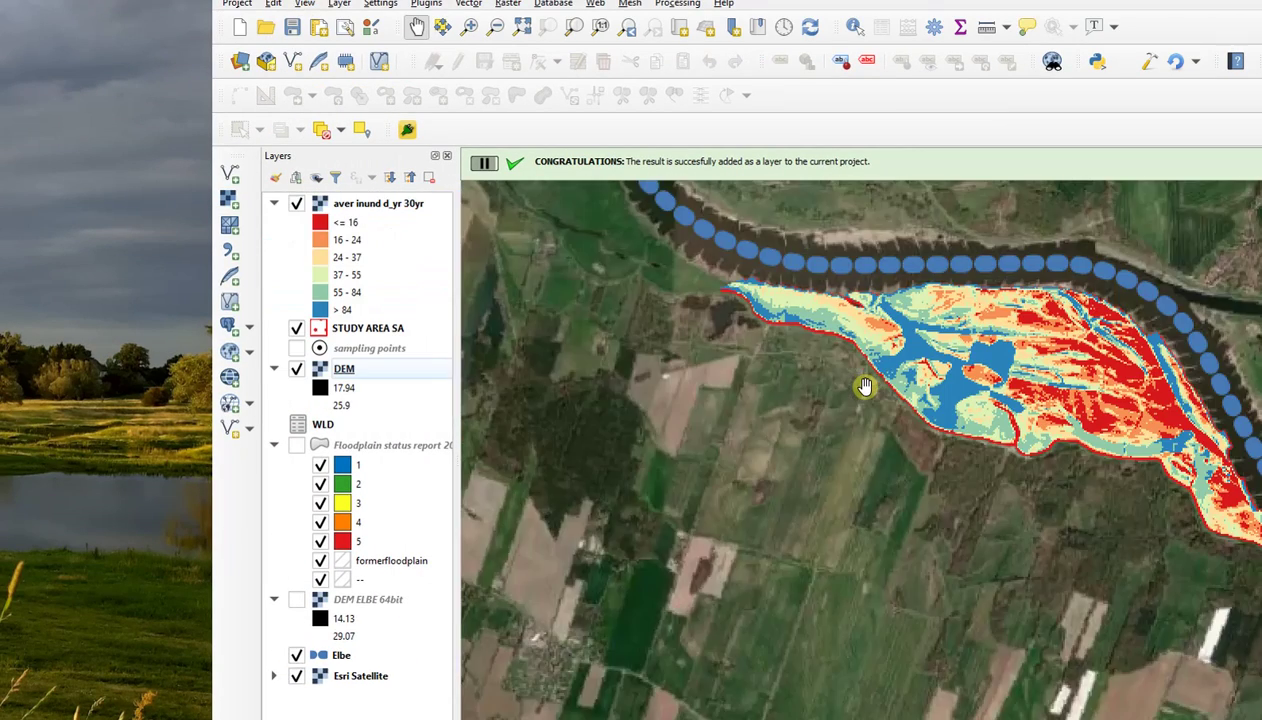
{"action": "scroll", "coordinate": [852, 383], "scroll_direction": "up", "scroll_amount": 1}
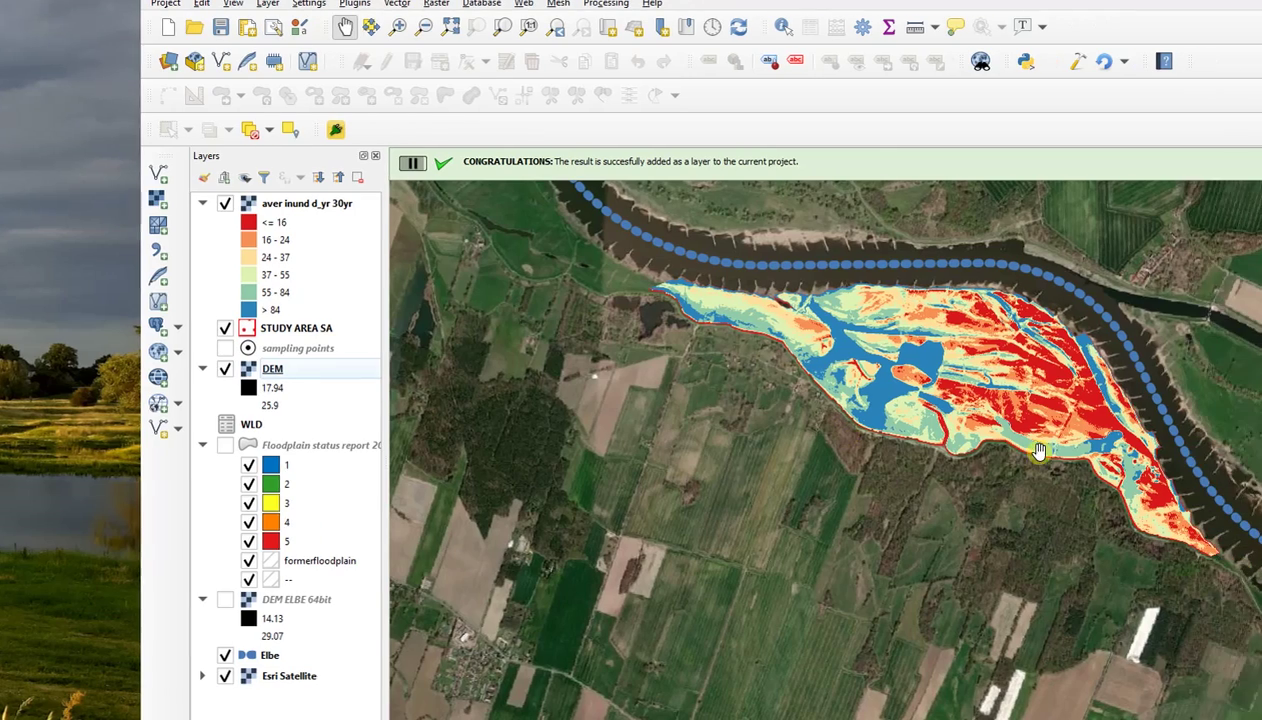
{"action": "left_click_drag", "start_coordinate": [918, 433], "coordinate": [925, 520]}
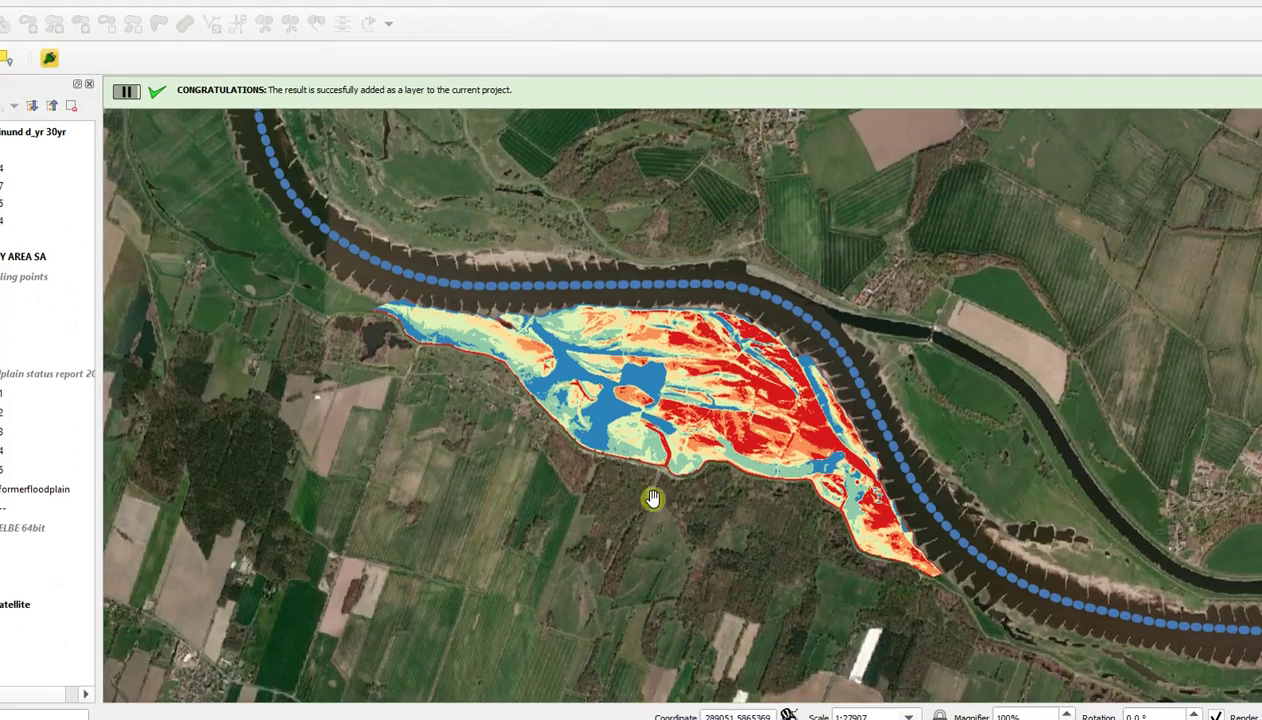
{"action": "scroll", "coordinate": [652, 498], "scroll_direction": "up", "scroll_amount": 1}
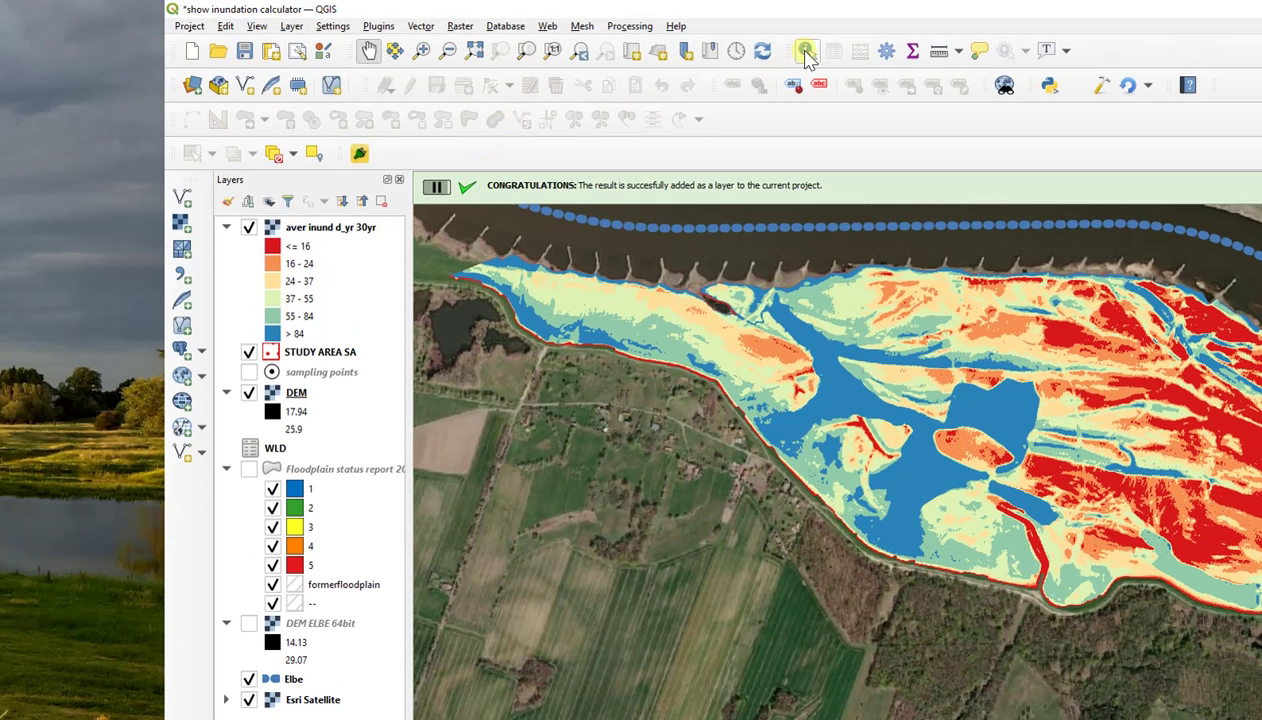
- Identify inundation-day values at five floodplain points, reading values such as 45 and 43 days
{"action": "left_click", "coordinate": [805, 50]}
{"action": "scroll", "coordinate": [630, 335], "scroll_direction": "down", "scroll_amount": 1}
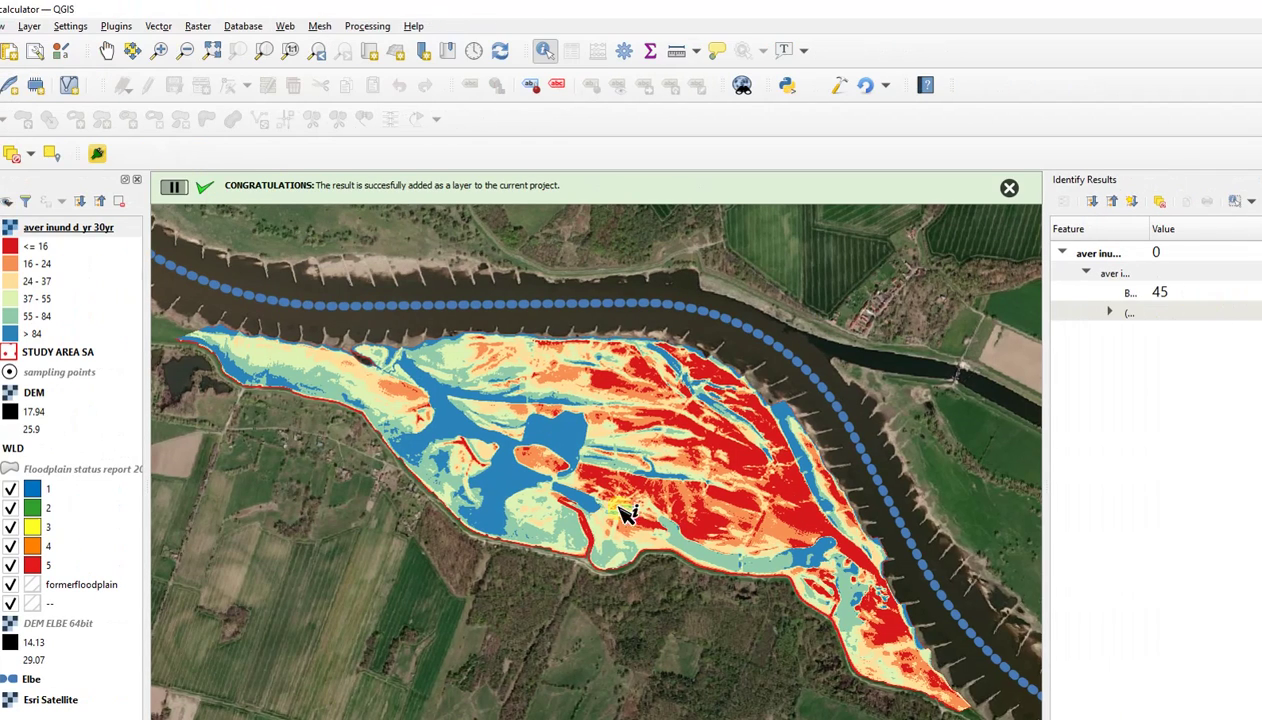
{"action": "left_click", "coordinate": [616, 514]}
{"action": "left_click", "coordinate": [461, 328]}
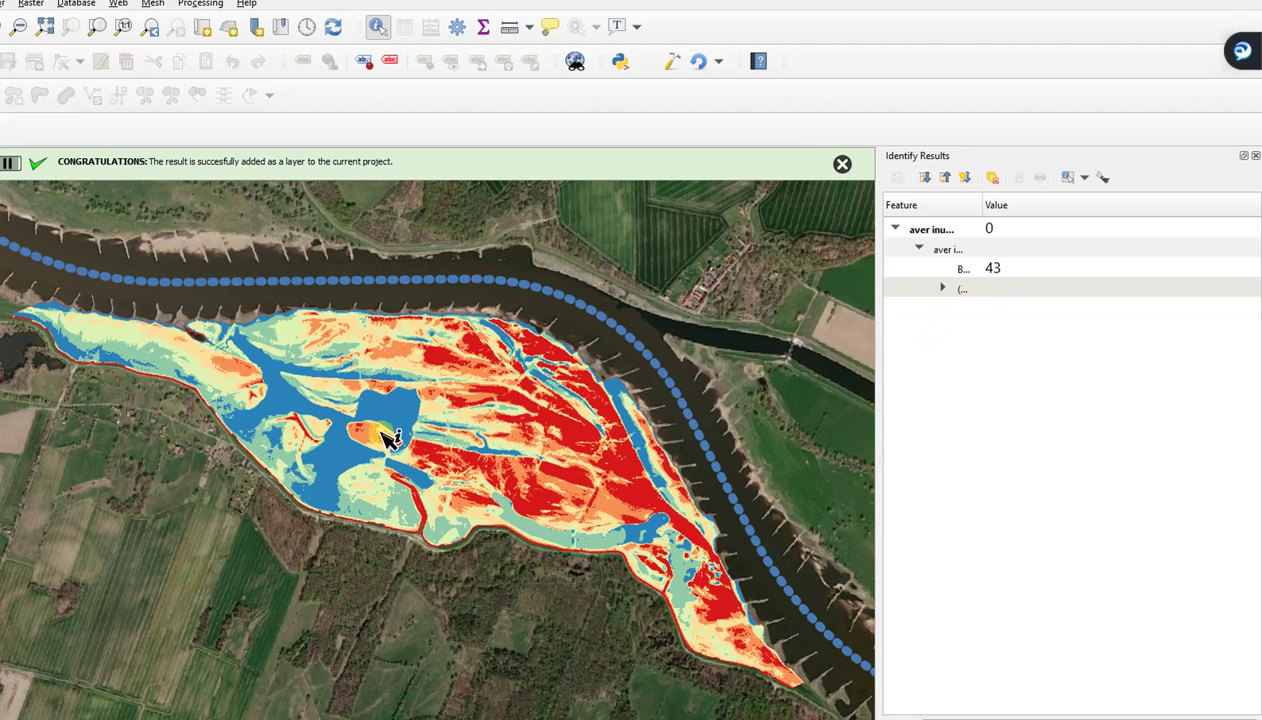
{"action": "left_click", "coordinate": [358, 398]}
{"action": "left_click", "coordinate": [404, 476]}
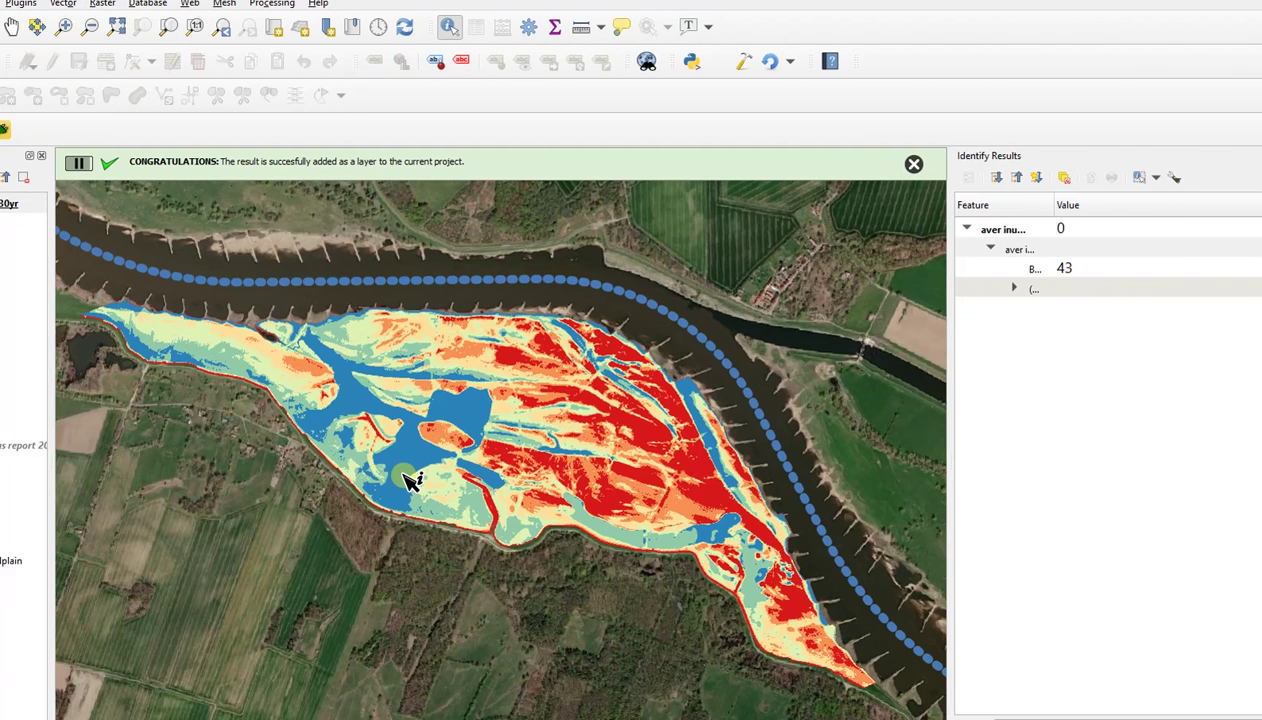
{"action": "left_click", "coordinate": [529, 431]}
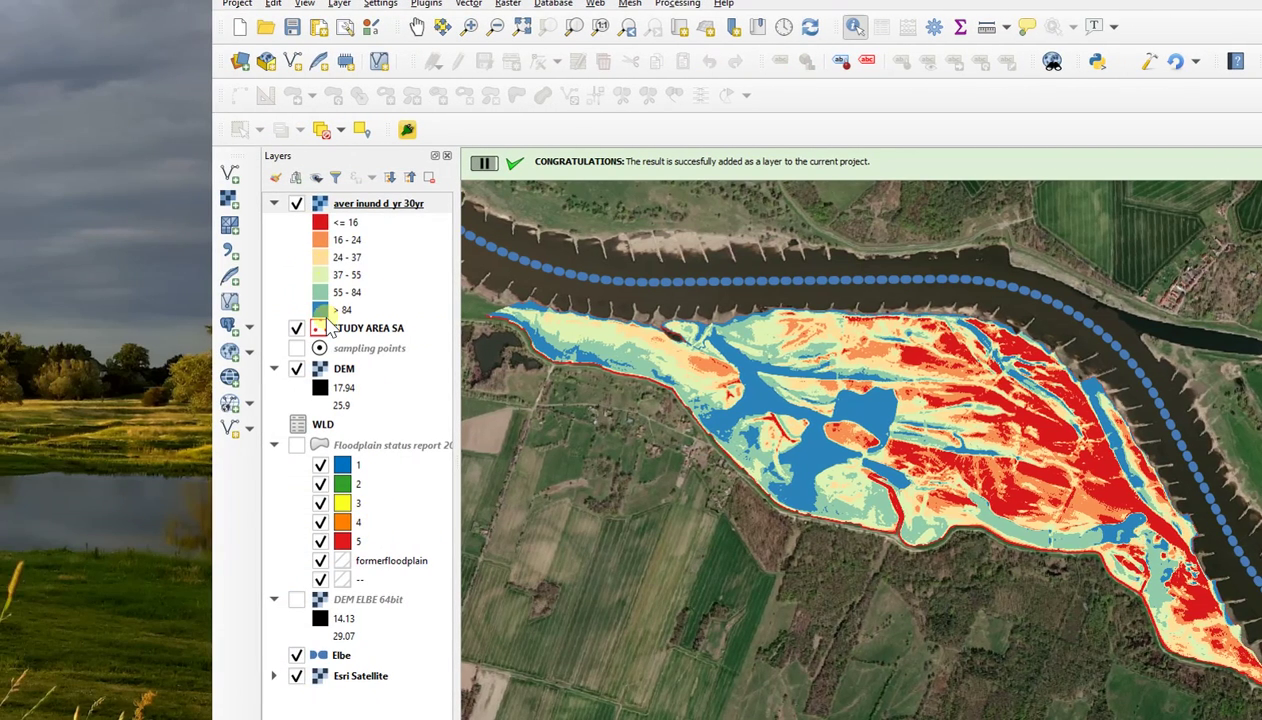
- Hide the DEM and STUDY AREA SA layers, keep the inundation raster visible, and query the central patch
{"action": "left_click", "coordinate": [320, 203]}
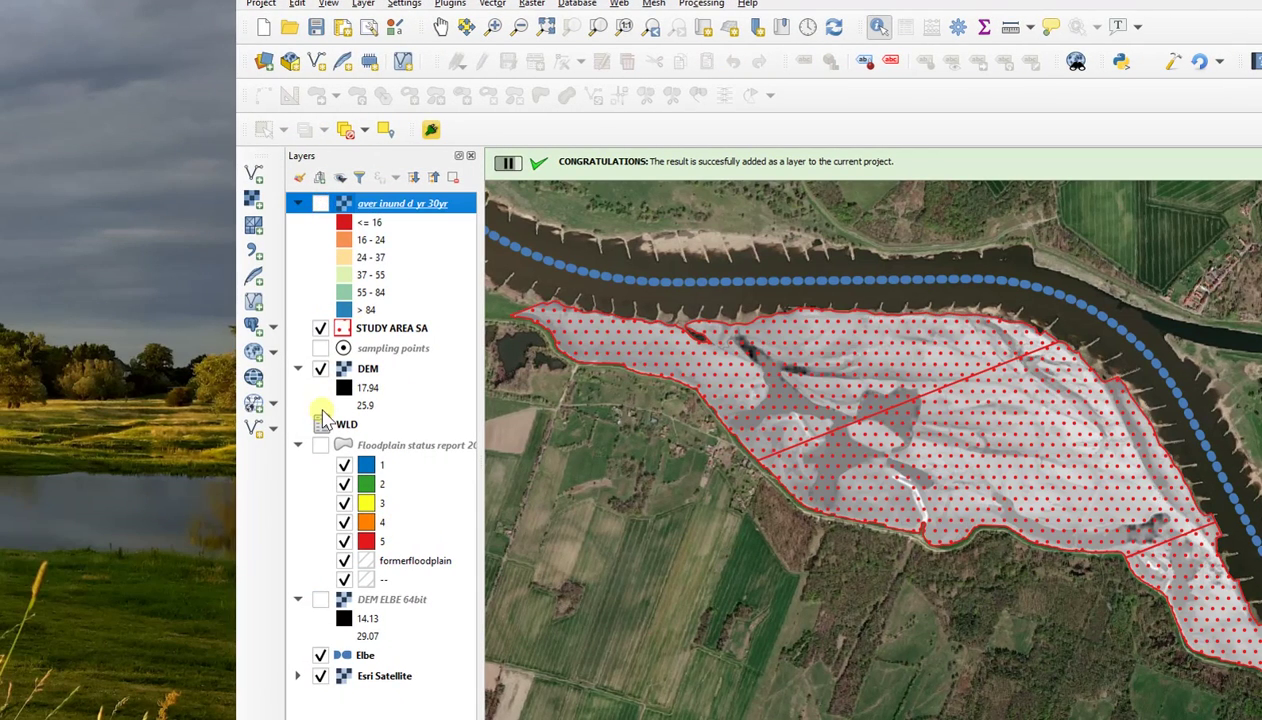
{"action": "left_click", "coordinate": [320, 368]}
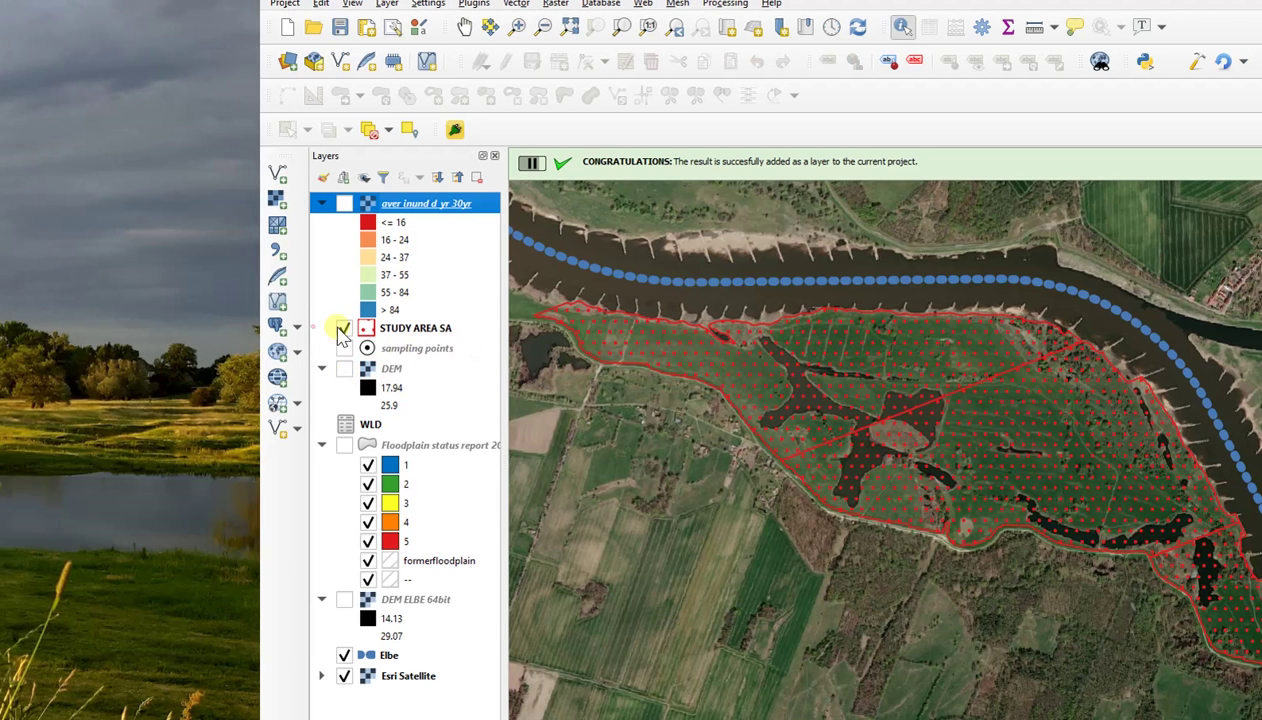
{"action": "left_click", "coordinate": [344, 328]}
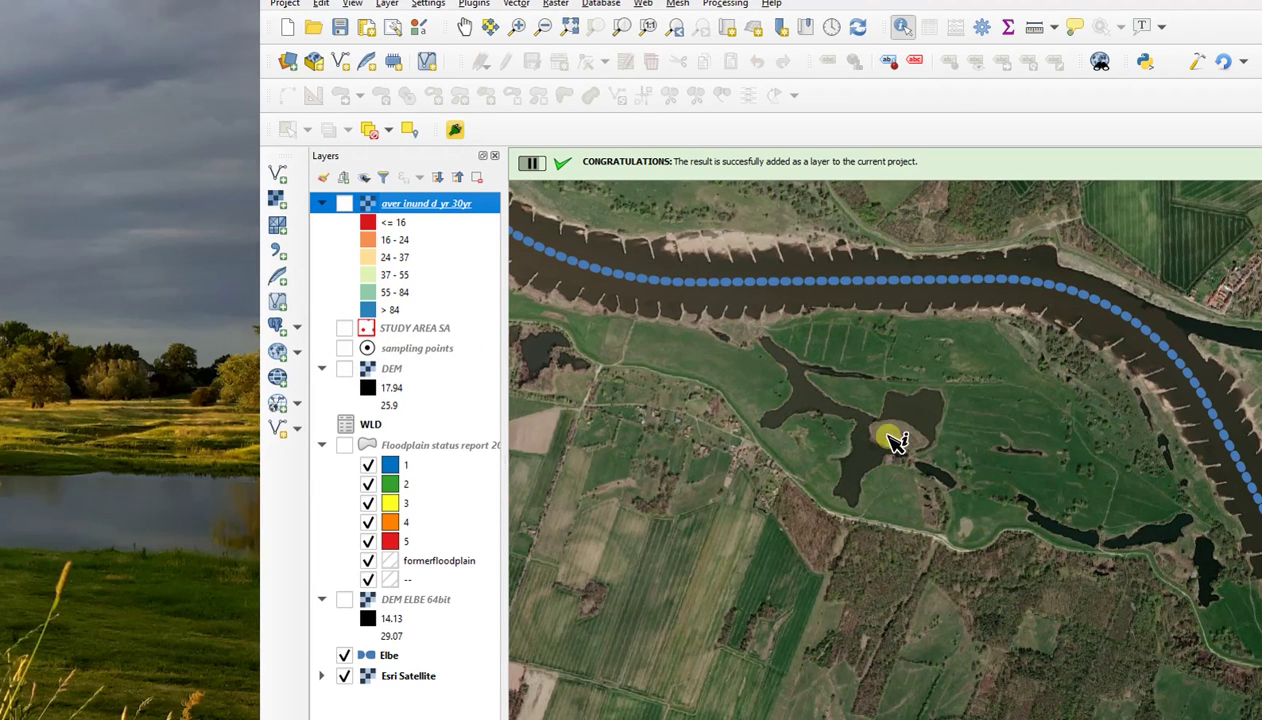
{"action": "left_click", "coordinate": [344, 203]}
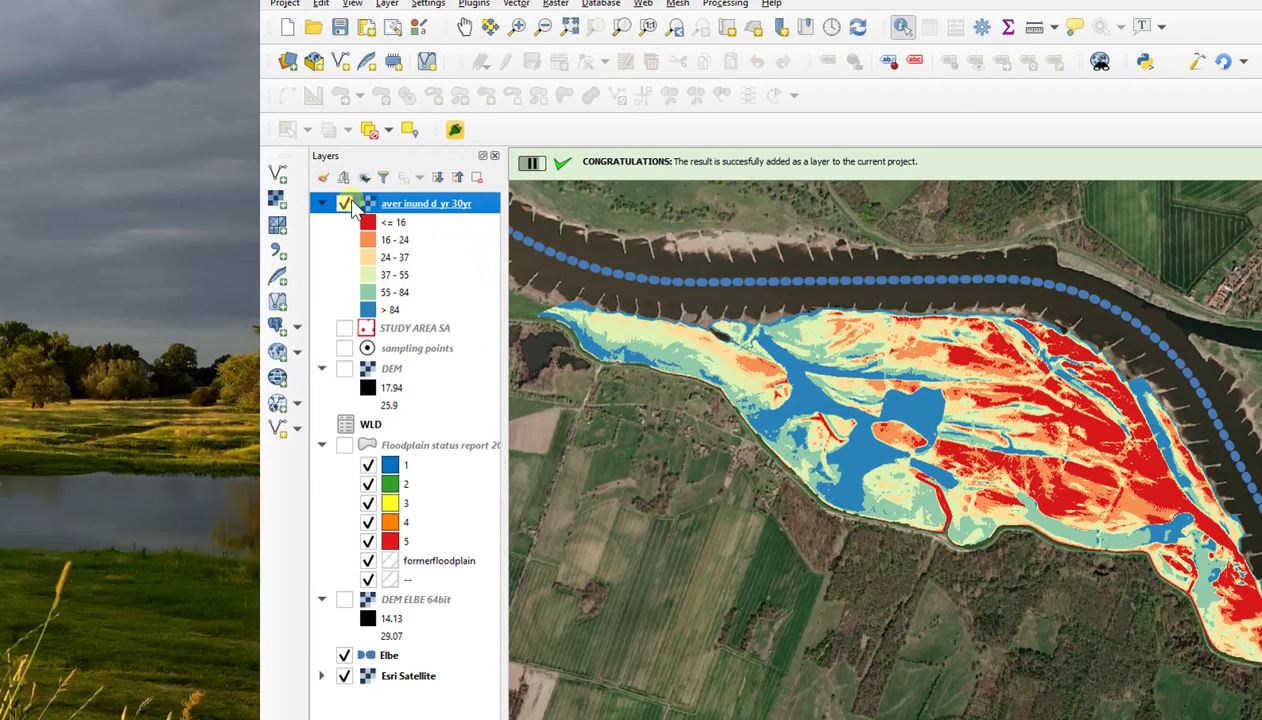
{"action": "left_click", "coordinate": [876, 433]}
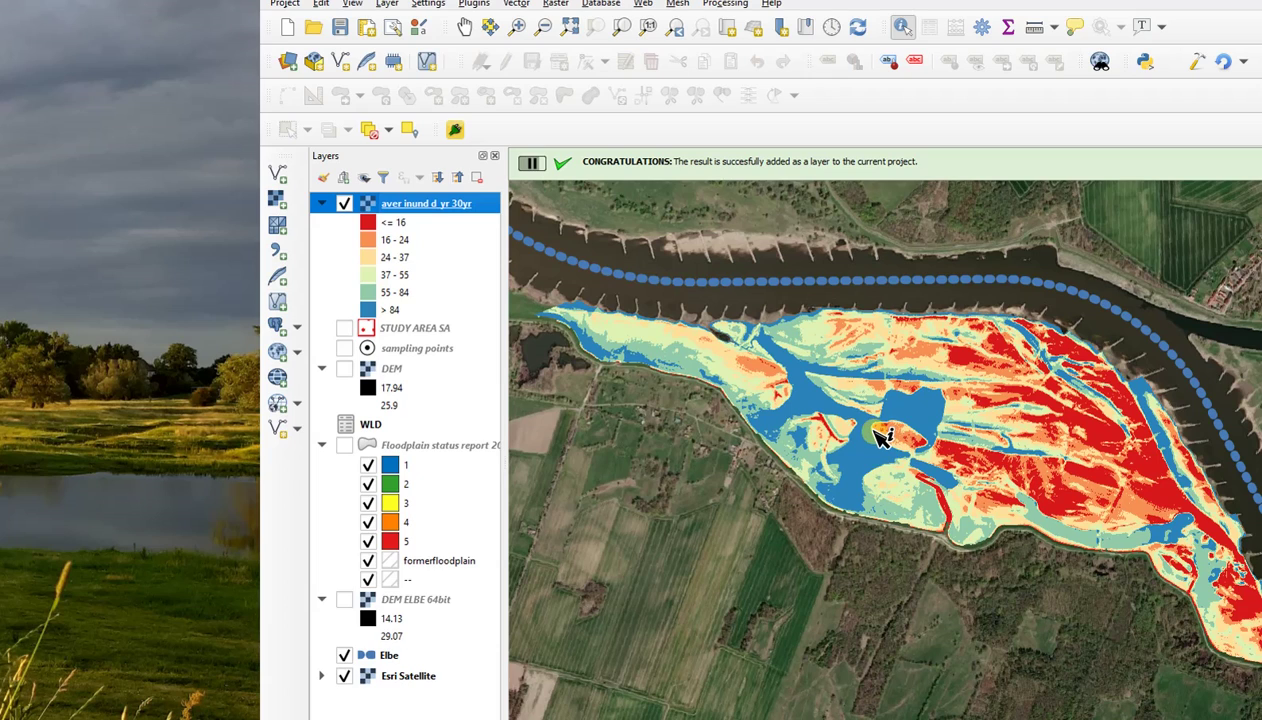